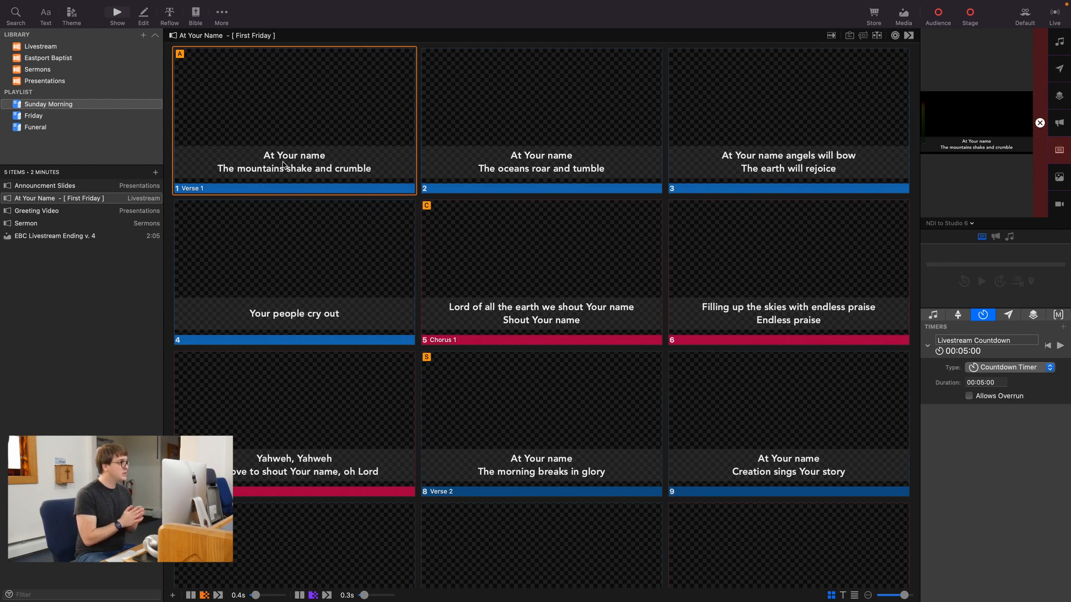
- Create a new theme named "New Theme" and return to the presentation's slide view
{"action": "left_click", "coordinate": [77, 18]}
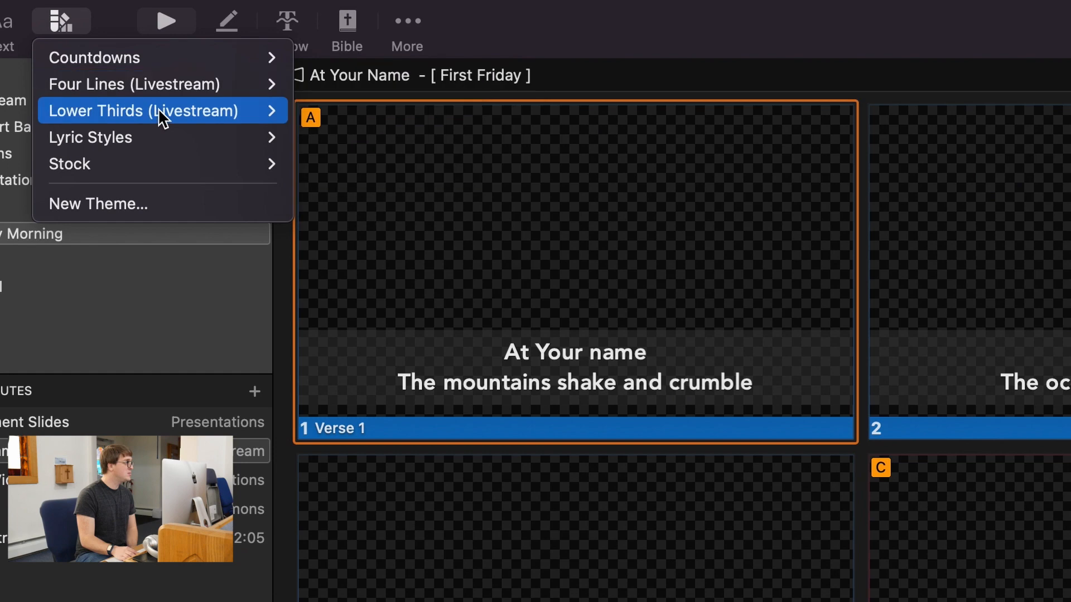
{"action": "mouse_move", "coordinate": [164, 108]}
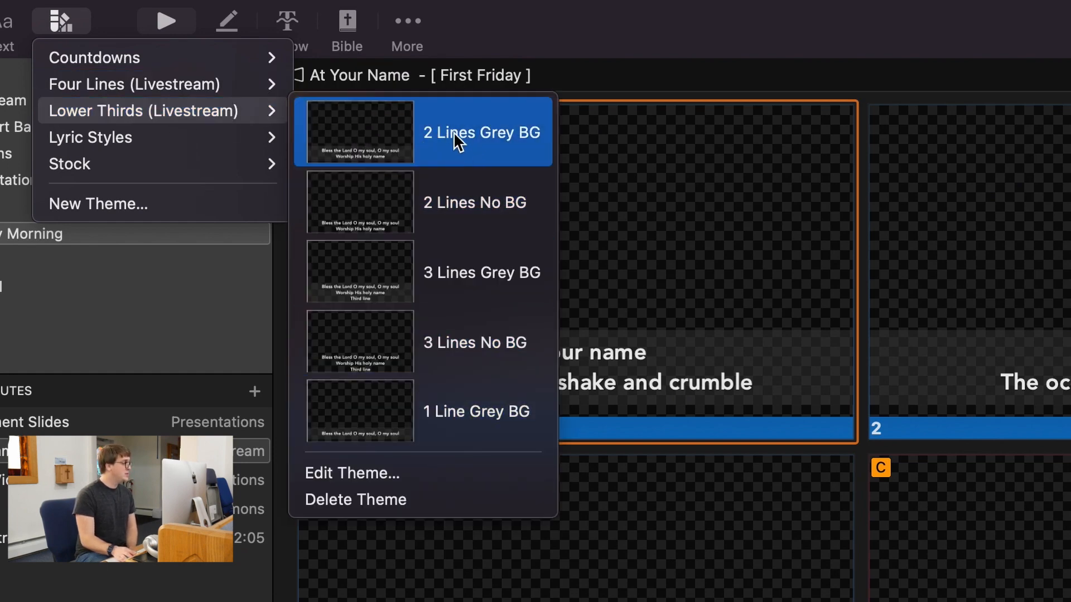
{"action": "left_click", "coordinate": [910, 355]}
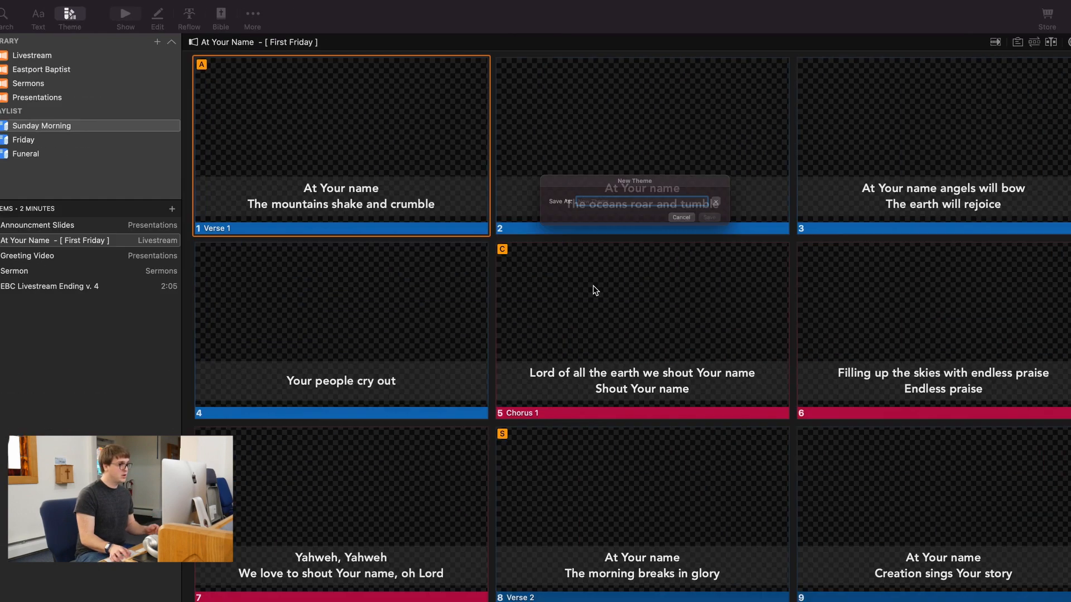
{"action": "type", "text": "New Theme"}
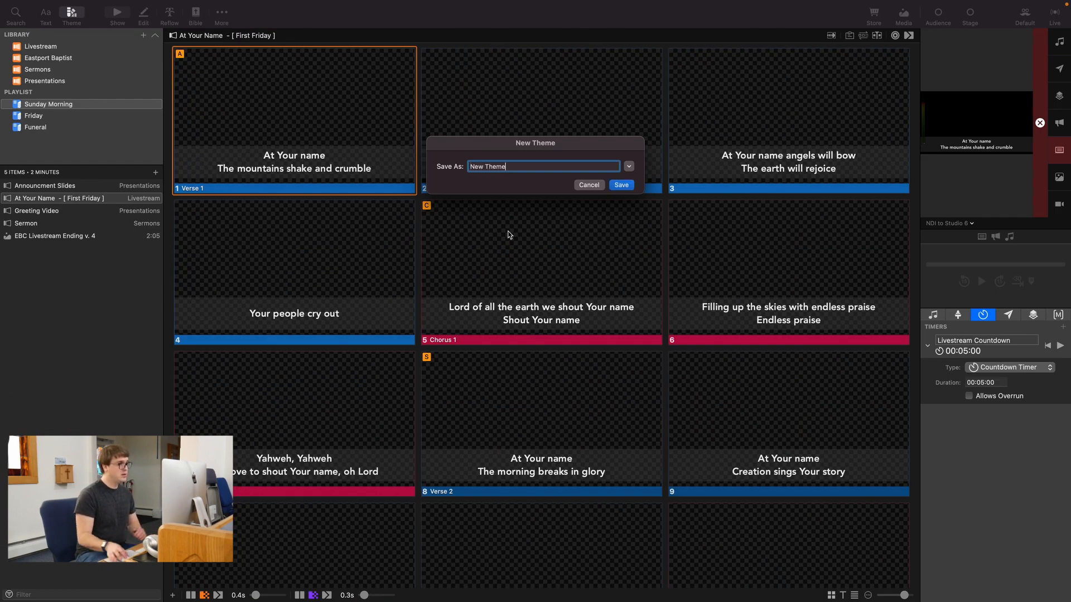
{"action": "left_click", "coordinate": [621, 185]}
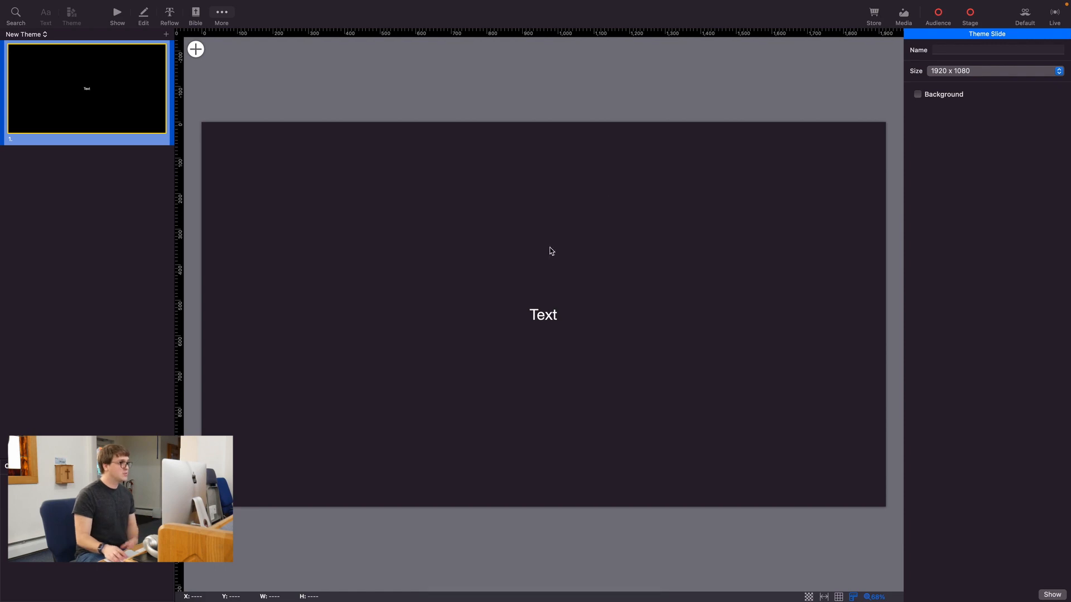
{"action": "left_click", "coordinate": [117, 14]}
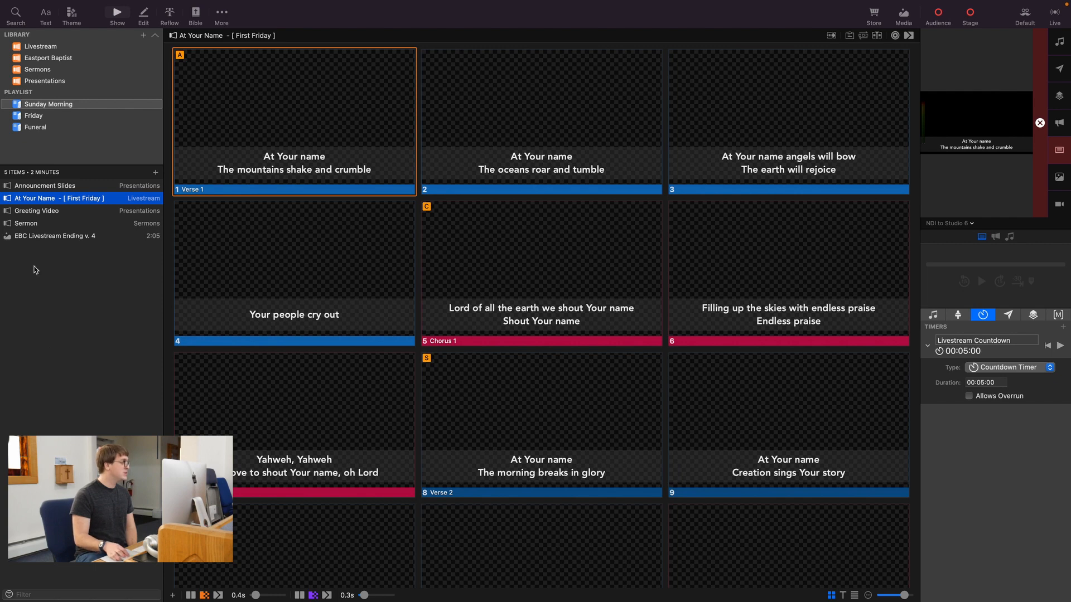
- Add "A Christian's Daily Prayer" from the Eastport Baptist library to the Sunday Morning playlist and open it there
{"action": "left_click", "coordinate": [52, 59]}
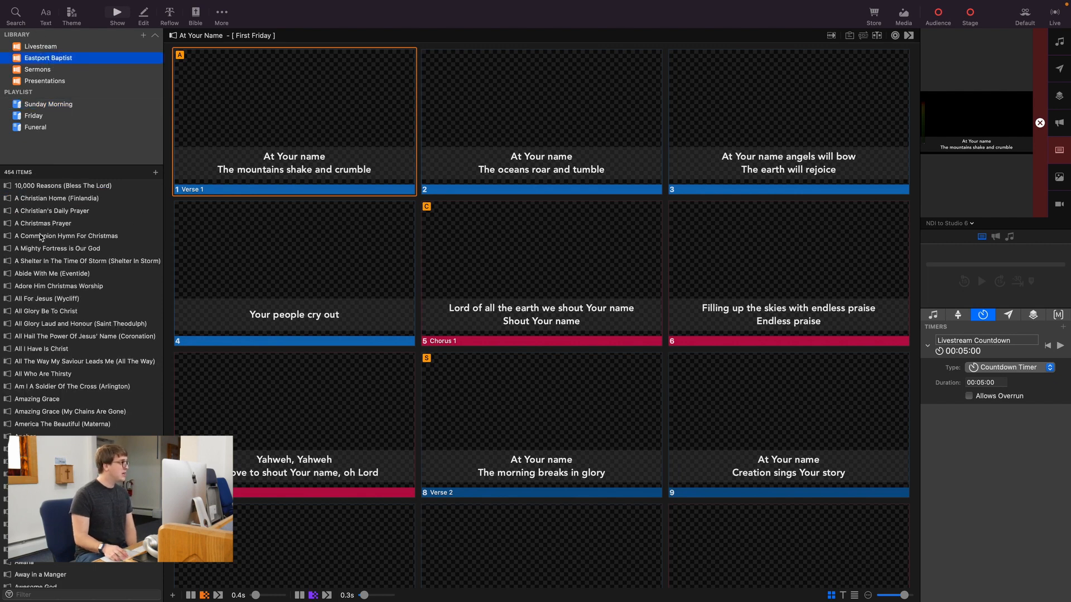
{"action": "left_click", "coordinate": [64, 215]}
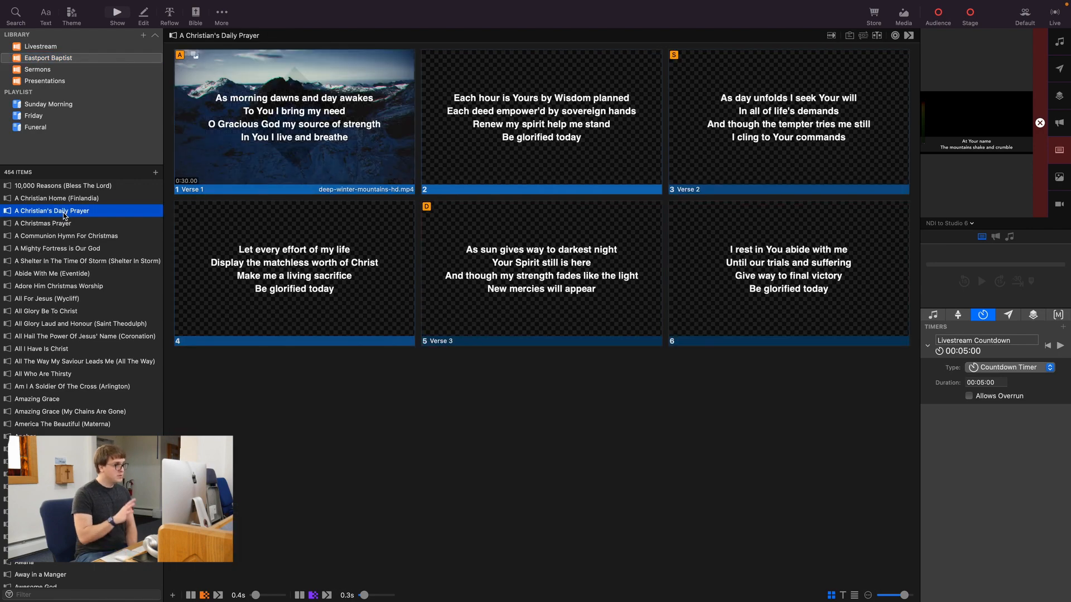
{"action": "left_click_drag", "start_coordinate": [64, 215], "coordinate": [49, 104]}
{"action": "left_click", "coordinate": [49, 105]}
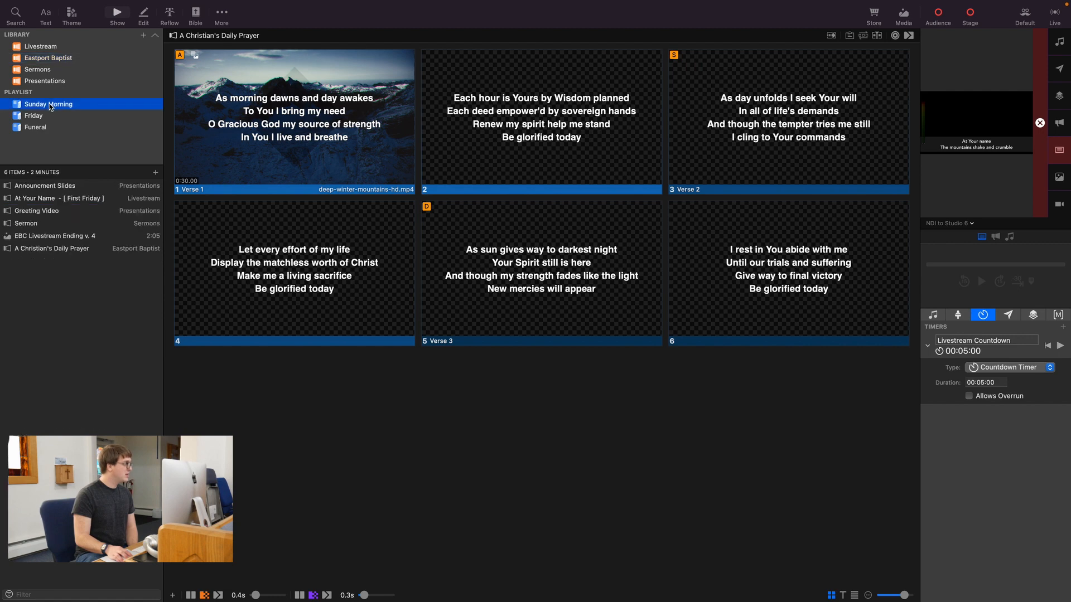
{"action": "left_click", "coordinate": [47, 248]}
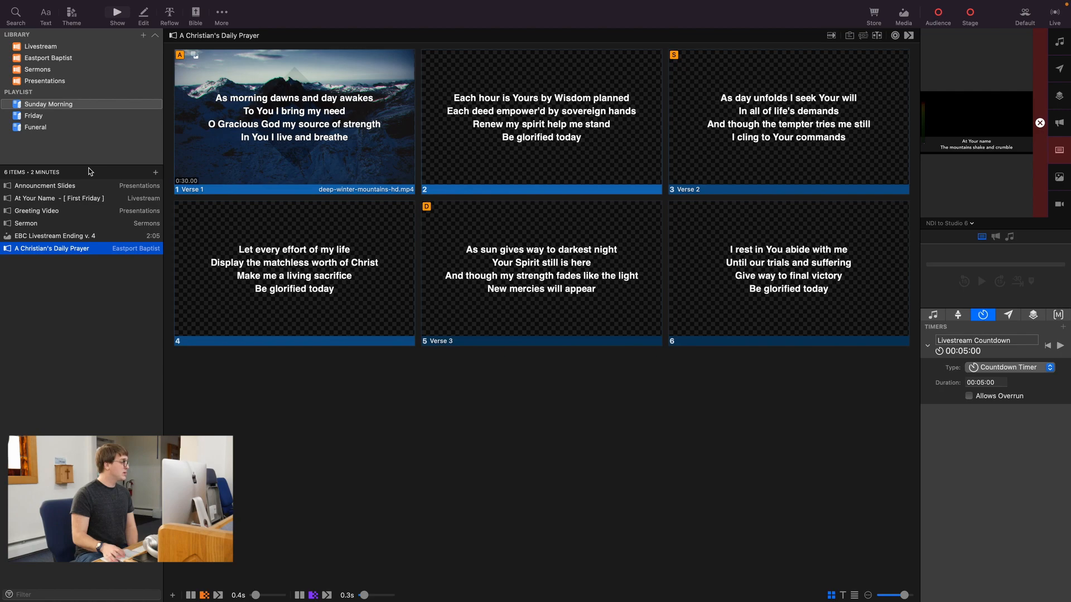
- Search SongSelect for "A Christian Daily" and select the song "A Christian's Daily Prayer" for import
{"action": "left_click", "coordinate": [89, 6]}
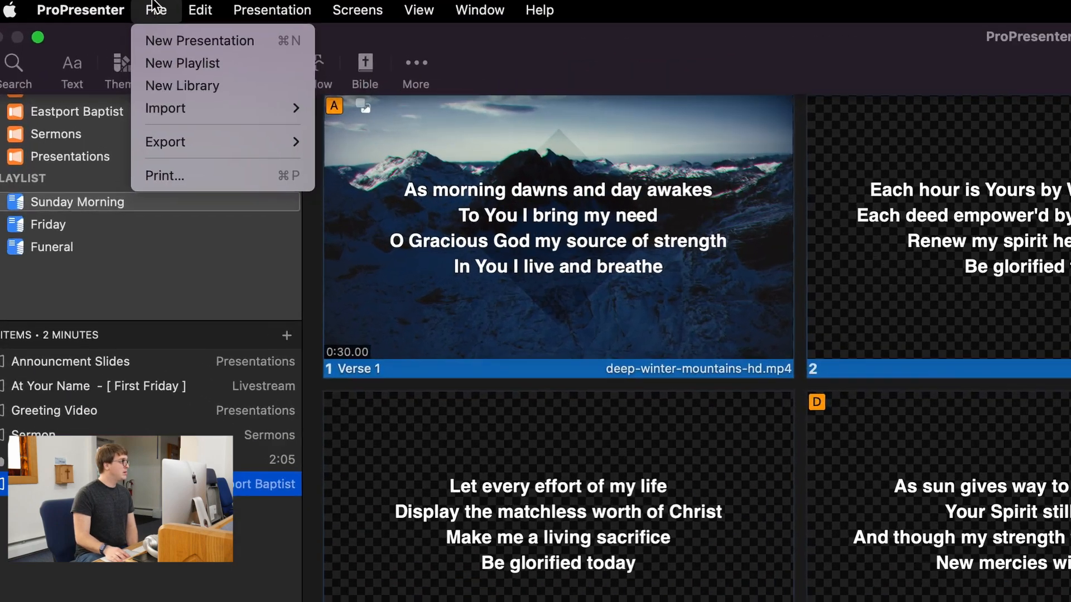
{"action": "mouse_move", "coordinate": [299, 112]}
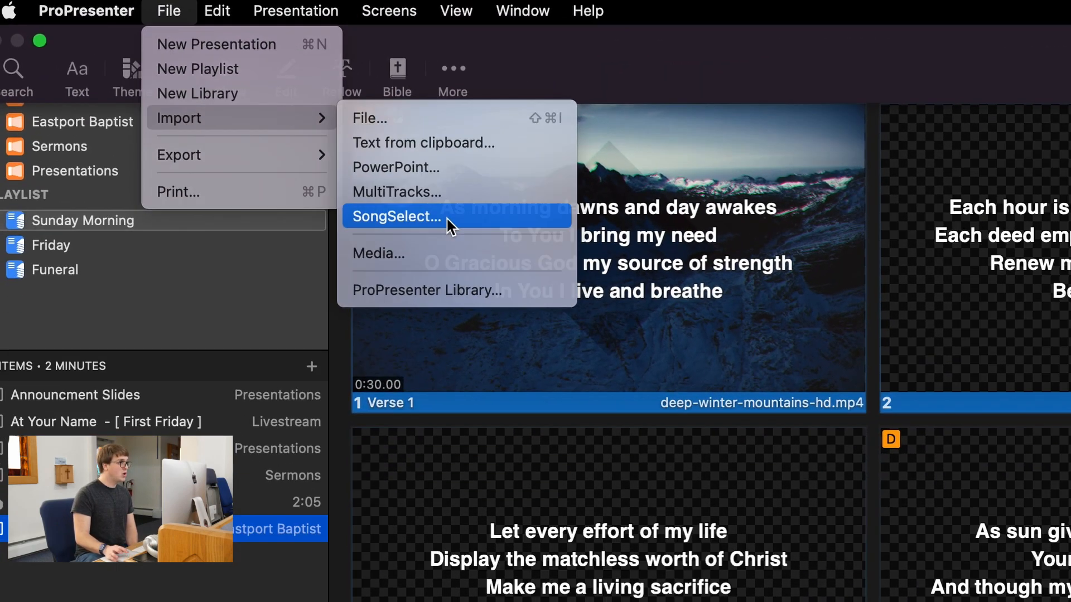
{"action": "left_click", "coordinate": [496, 243]}
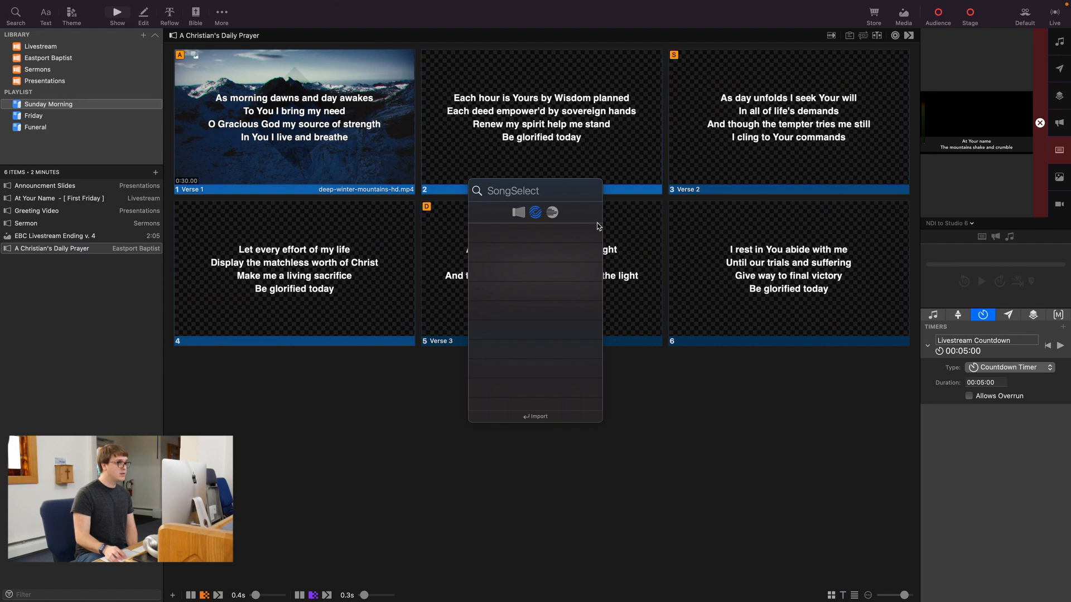
{"action": "type", "text": "A Ch"}
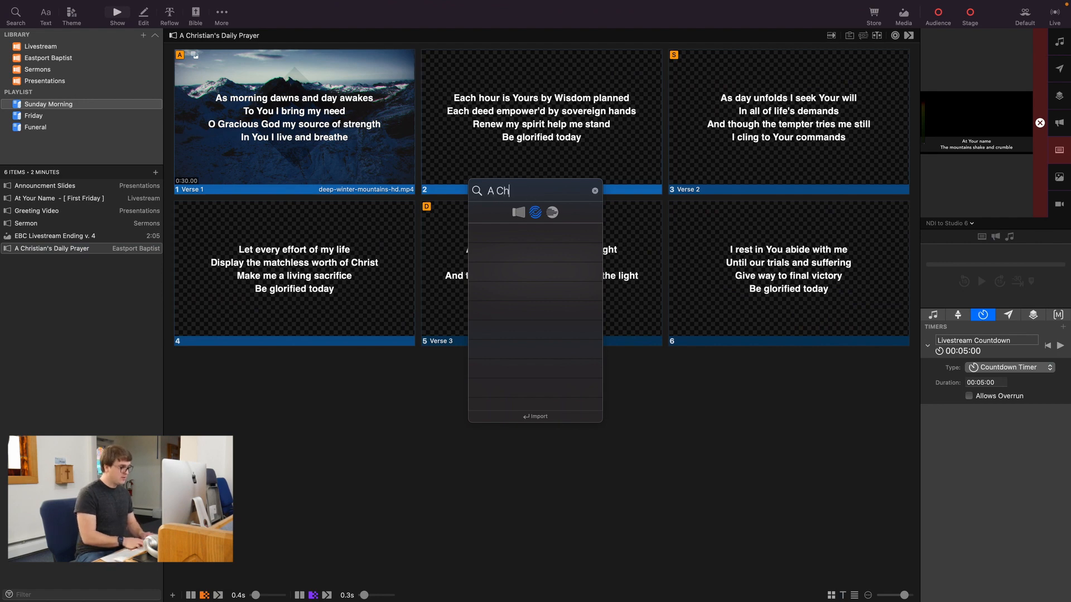
{"action": "type", "text": "ristian Da"}
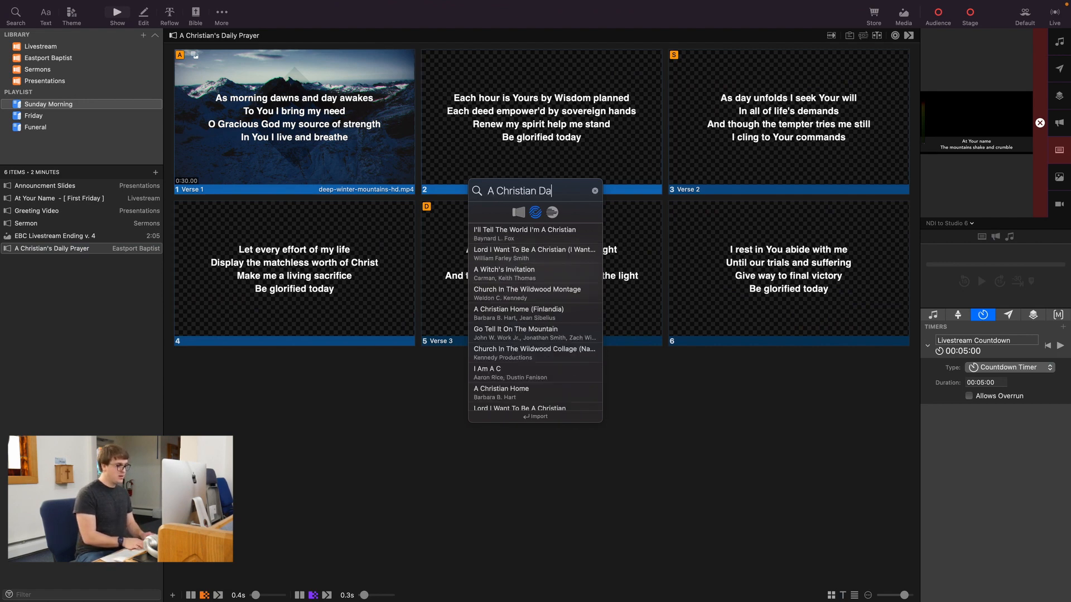
{"action": "type", "text": "ily Pray"}
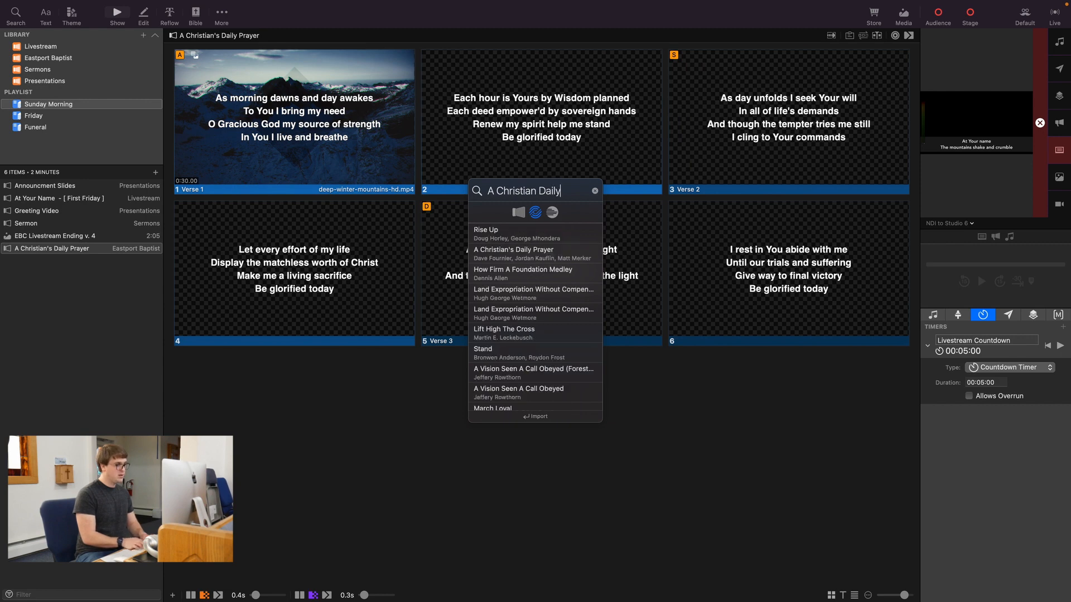
{"action": "key", "text": "BackSpace"}
{"action": "key", "text": "BackSpace"}
{"action": "key", "text": "BackSpace"}
{"action": "key", "text": "BackSpace"}
{"action": "key", "text": "BackSpace"}
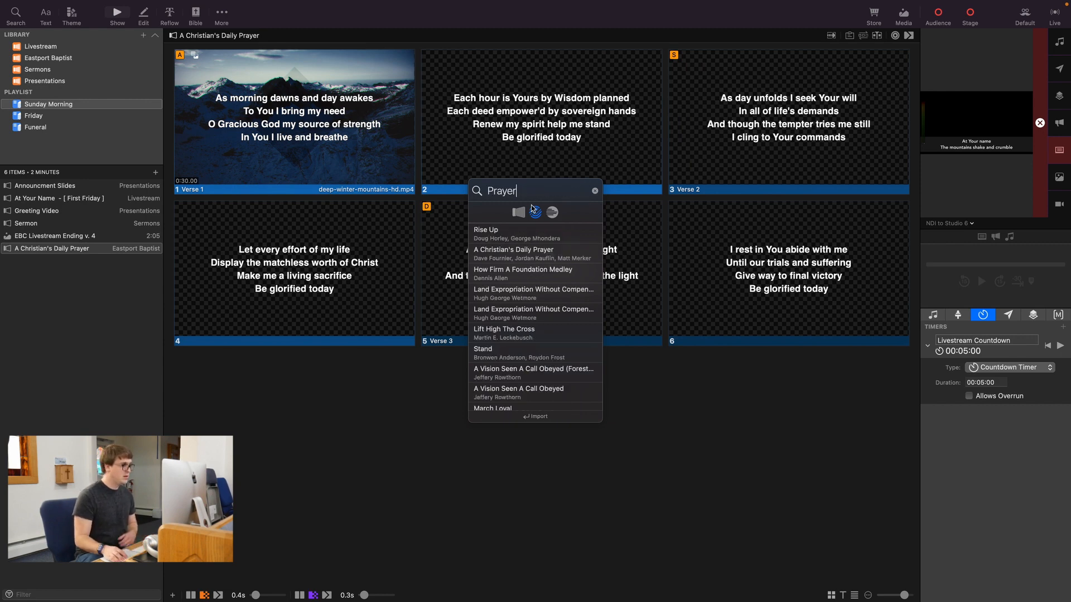
{"action": "left_click", "coordinate": [536, 254]}
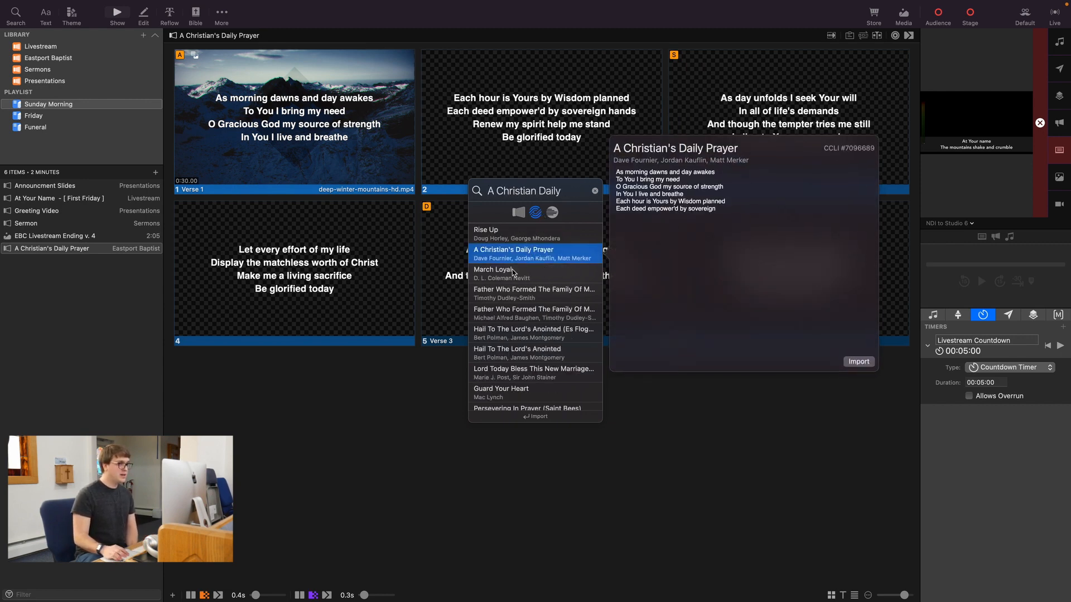
- Import the song with the 2 Lines Grey BG theme into the Presentations library and Sunday Morning playlist, and open the imported version
{"action": "left_click", "coordinate": [859, 362]}
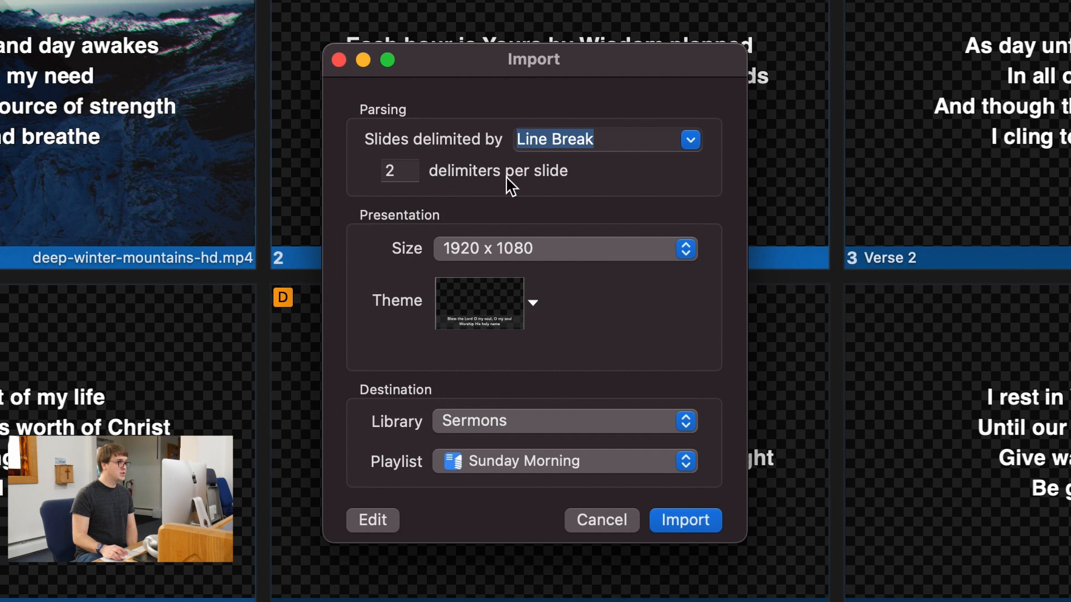
{"action": "left_click", "coordinate": [530, 297]}
{"action": "mouse_move", "coordinate": [732, 368]}
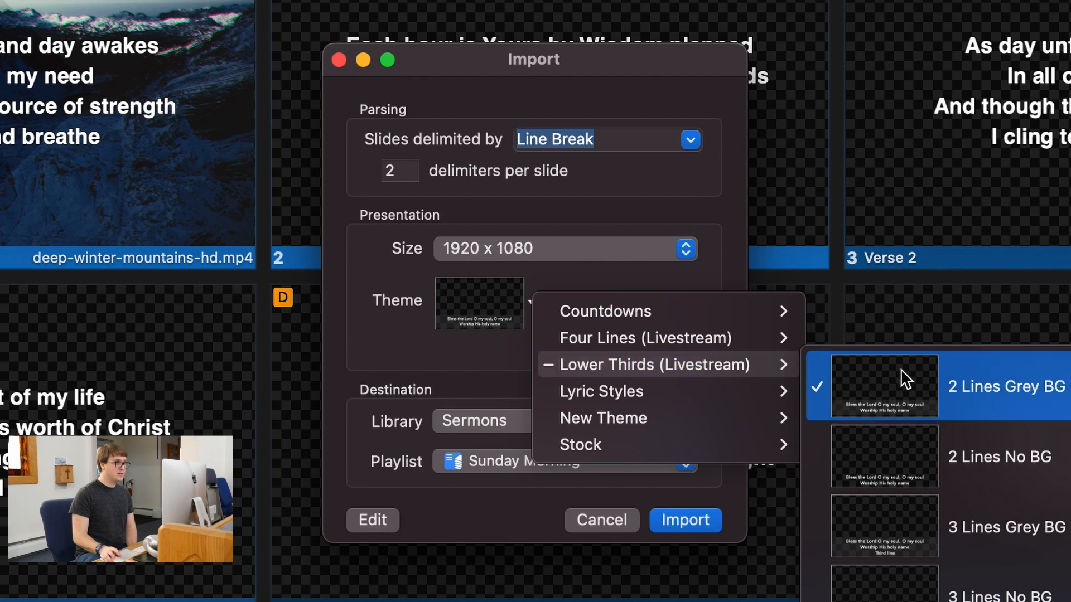
{"action": "left_click", "coordinate": [392, 299]}
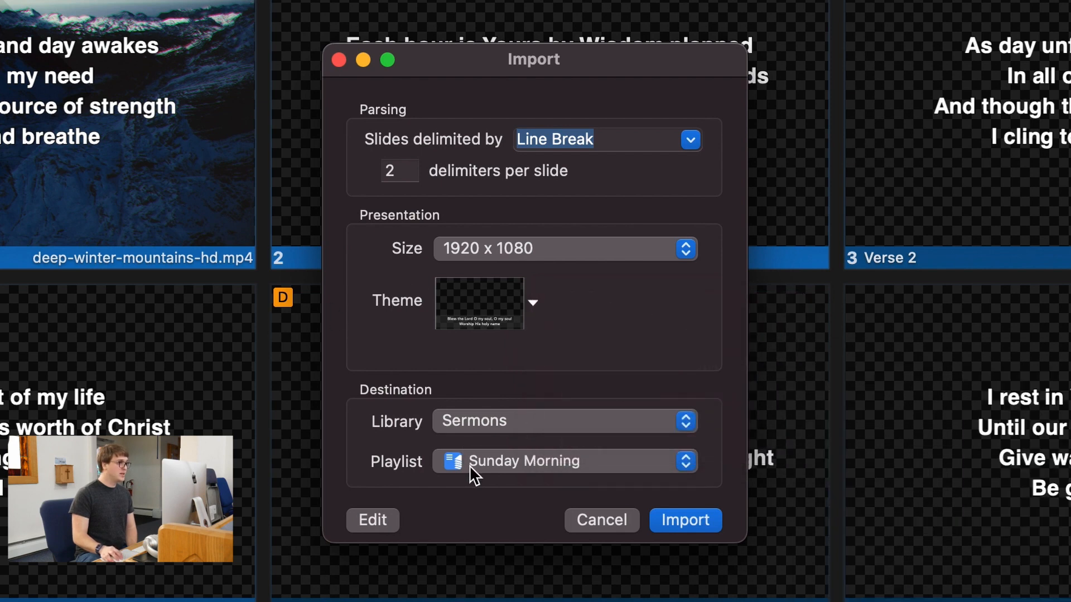
{"action": "left_click", "coordinate": [499, 421]}
{"action": "left_click", "coordinate": [501, 450]}
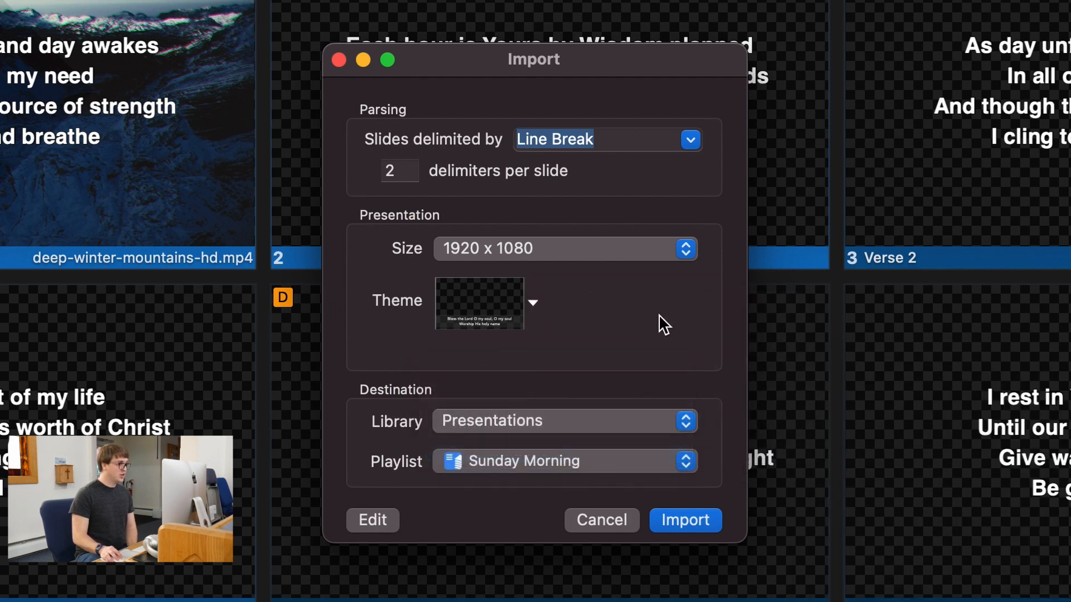
{"action": "left_click", "coordinate": [690, 520]}
{"action": "left_click", "coordinate": [45, 259]}
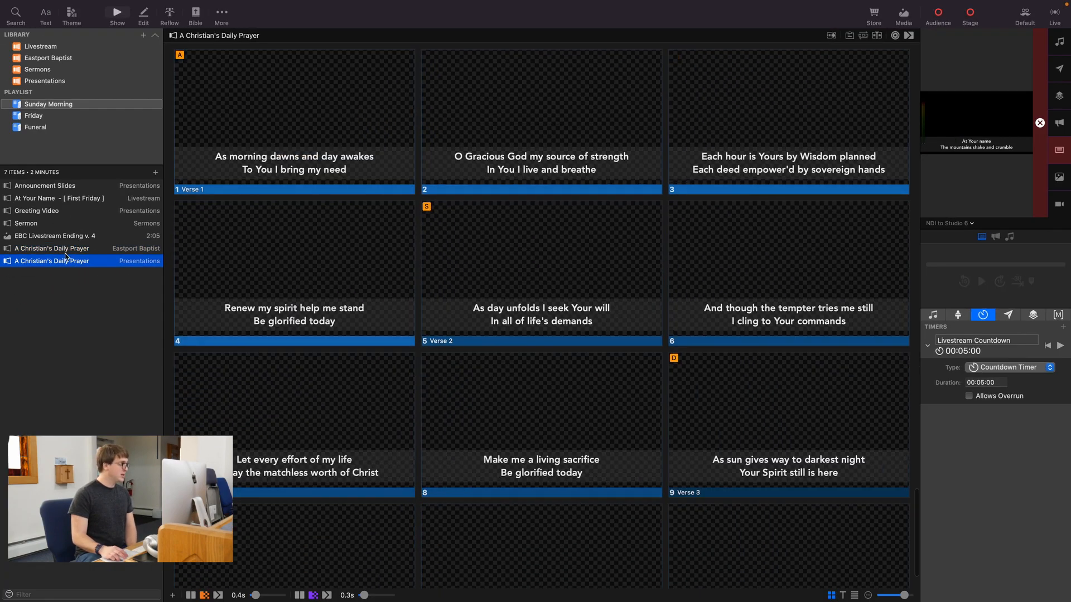
- Remove the deep-winter-mountains-hd.mp4 background action from the first slide of the Eastport Baptist version of the song
{"action": "scroll", "coordinate": [624, 228], "scroll_direction": "down", "scroll_amount": 3}
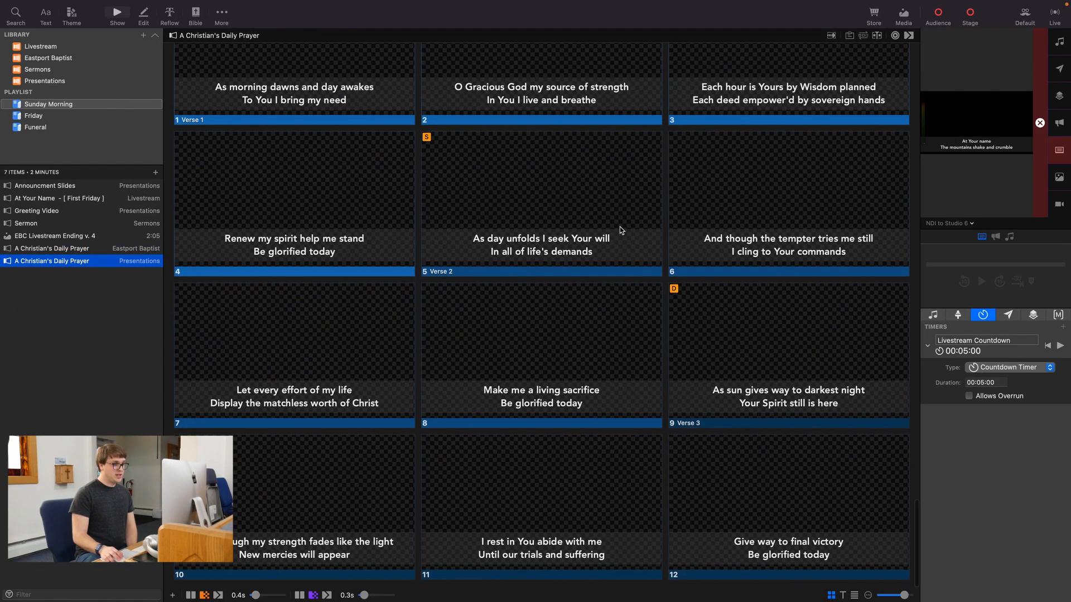
{"action": "scroll", "coordinate": [656, 218], "scroll_direction": "up", "scroll_amount": 6}
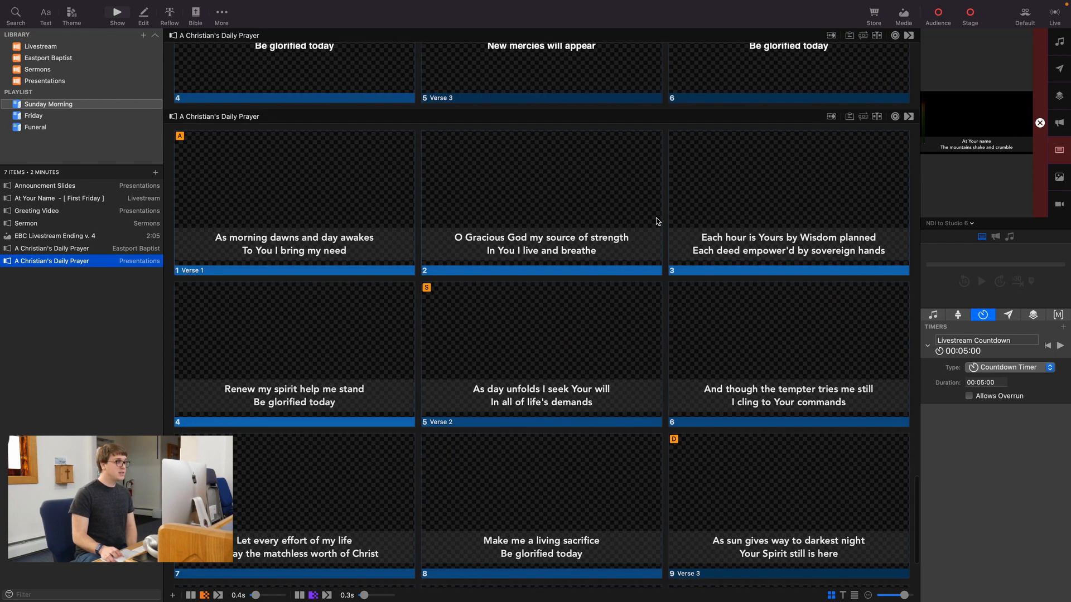
{"action": "scroll", "coordinate": [657, 221], "scroll_direction": "down", "scroll_amount": 2}
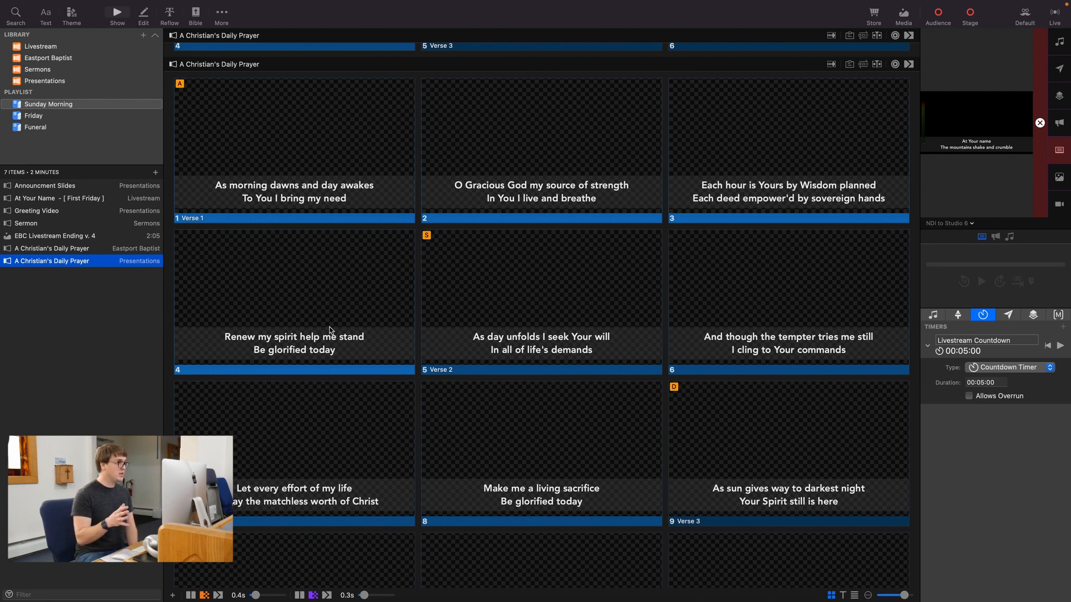
{"action": "scroll", "coordinate": [273, 328], "scroll_direction": "up", "scroll_amount": 1}
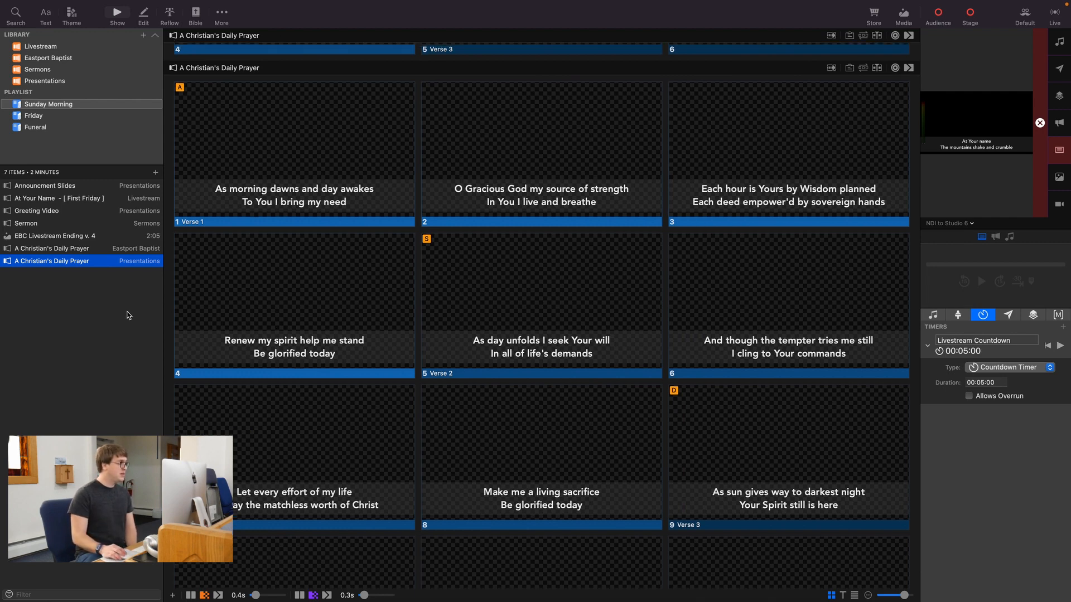
{"action": "left_click", "coordinate": [60, 249]}
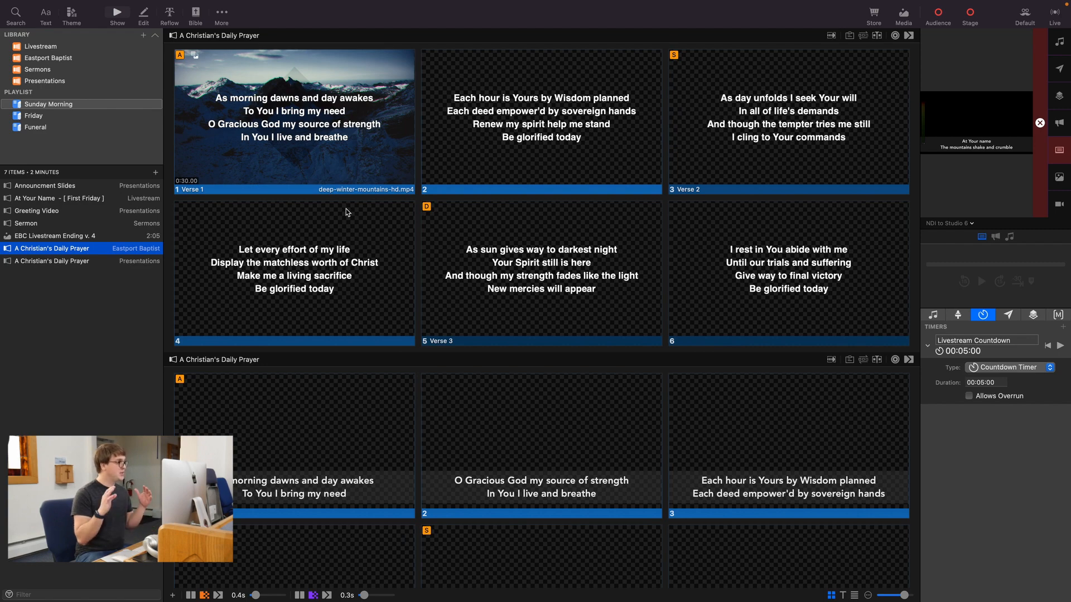
{"action": "right_click", "coordinate": [254, 146]}
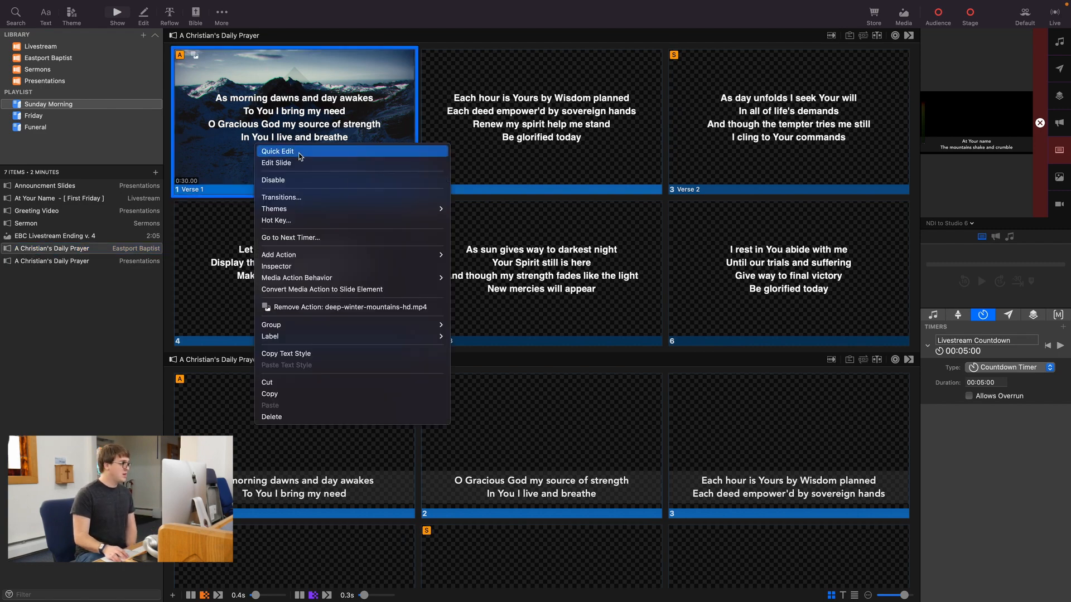
{"action": "left_click", "coordinate": [350, 306]}
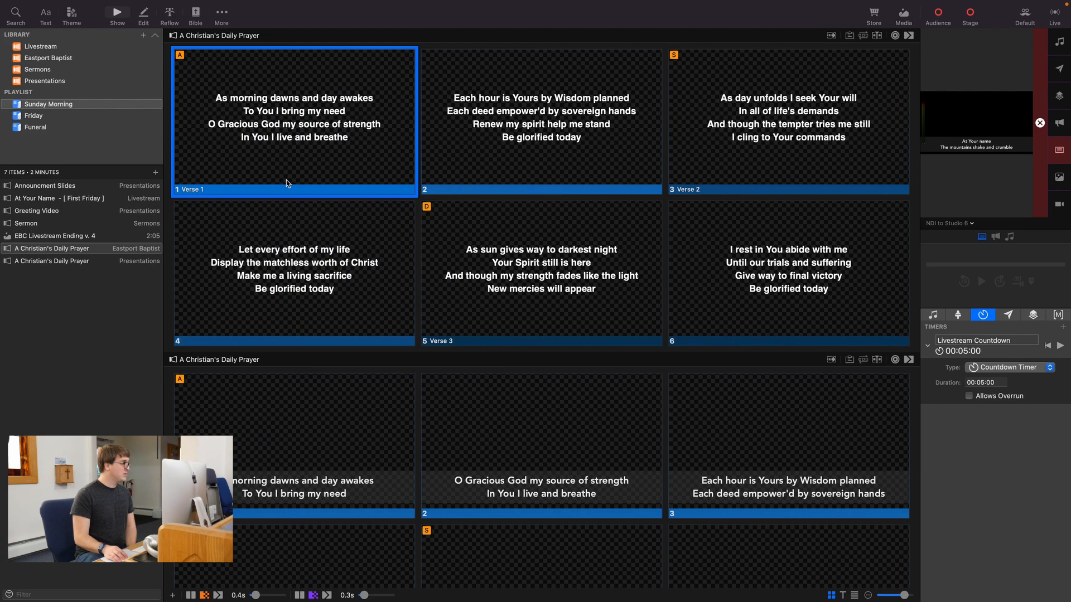
- Open the song in the Reflow editor and split the Verse 1 lyrics into two-line slides
{"action": "left_click", "coordinate": [169, 14]}
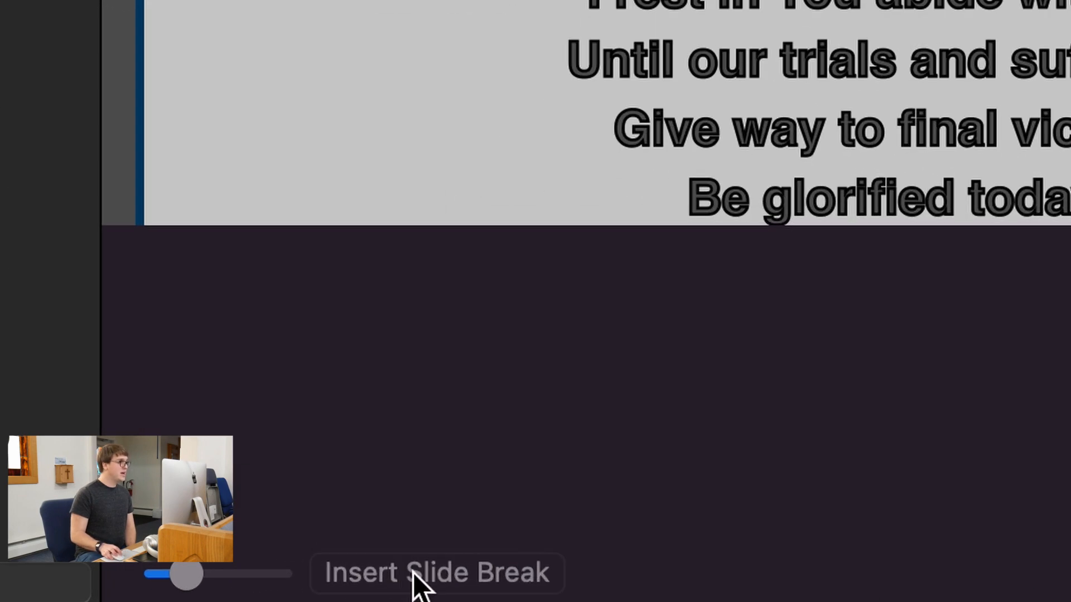
{"action": "left_click", "coordinate": [241, 593]}
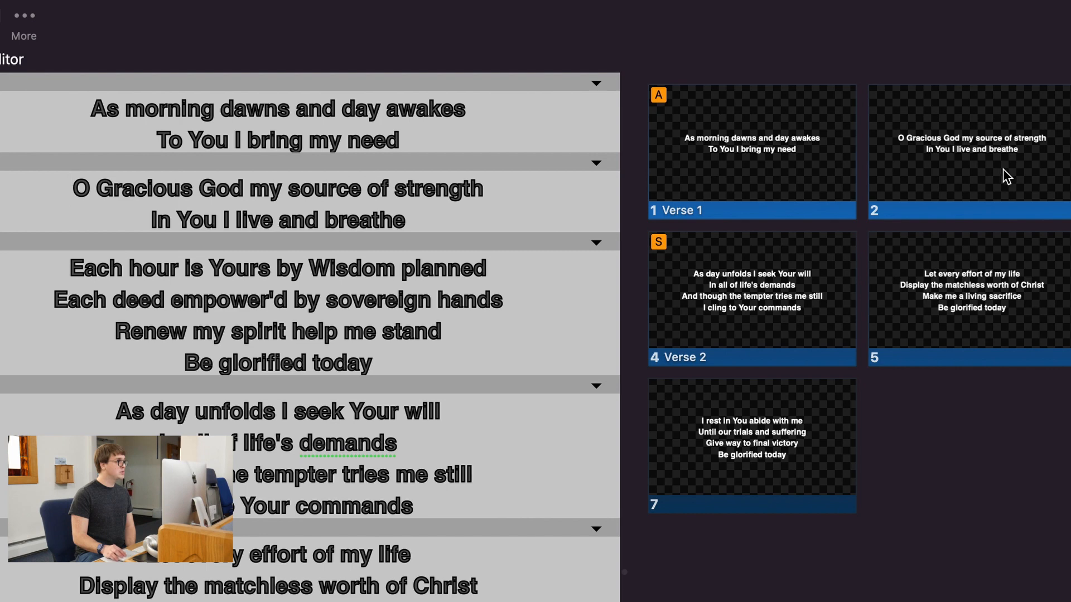
{"action": "left_click", "coordinate": [535, 305]}
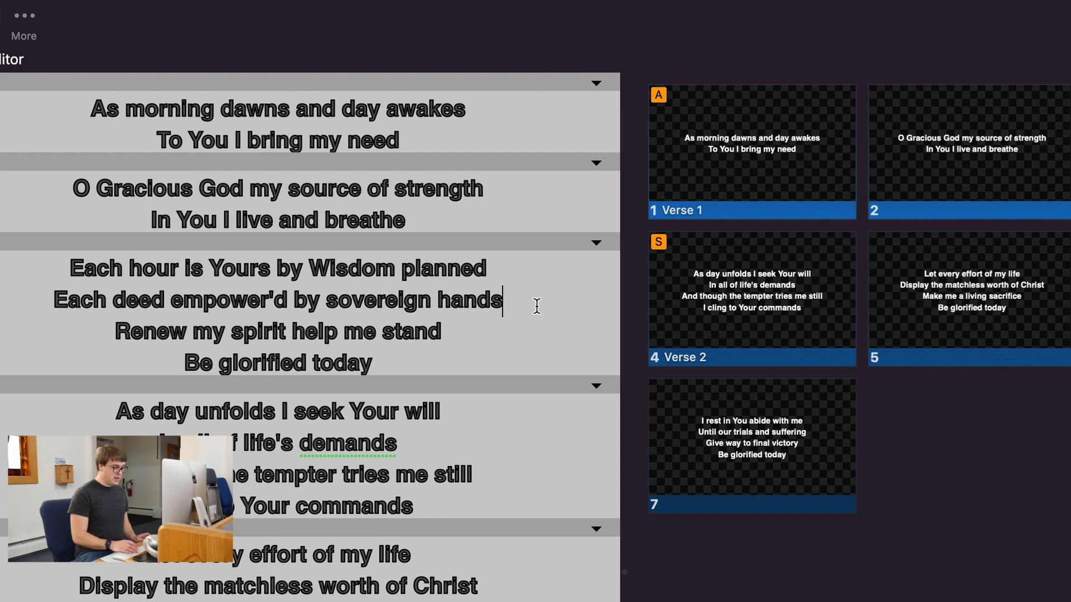
{"action": "key", "text": "super+Return"}
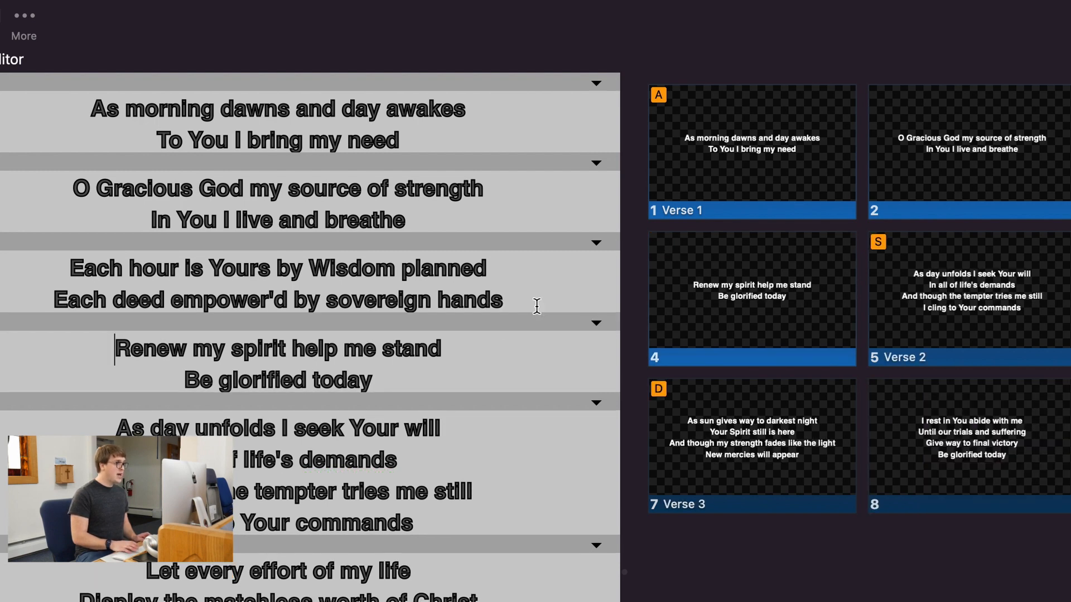
- Split the Verse 2 lyrics into two-line slides, breaking after "In all of life's demands" and "Display the matchless worth of Christ"
{"action": "left_click", "coordinate": [462, 446]}
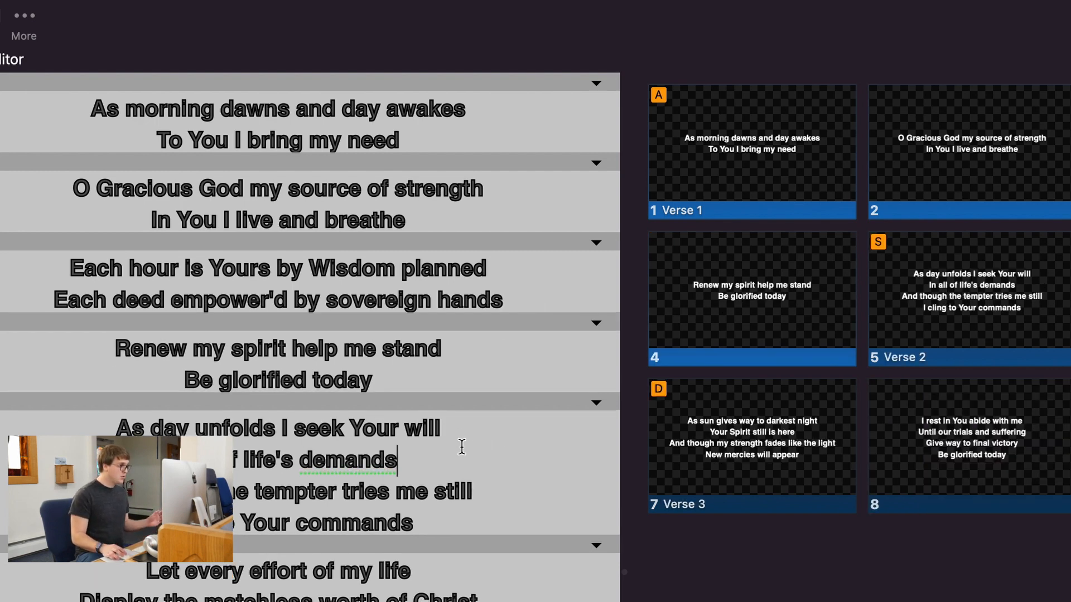
{"action": "key", "text": "super+Return"}
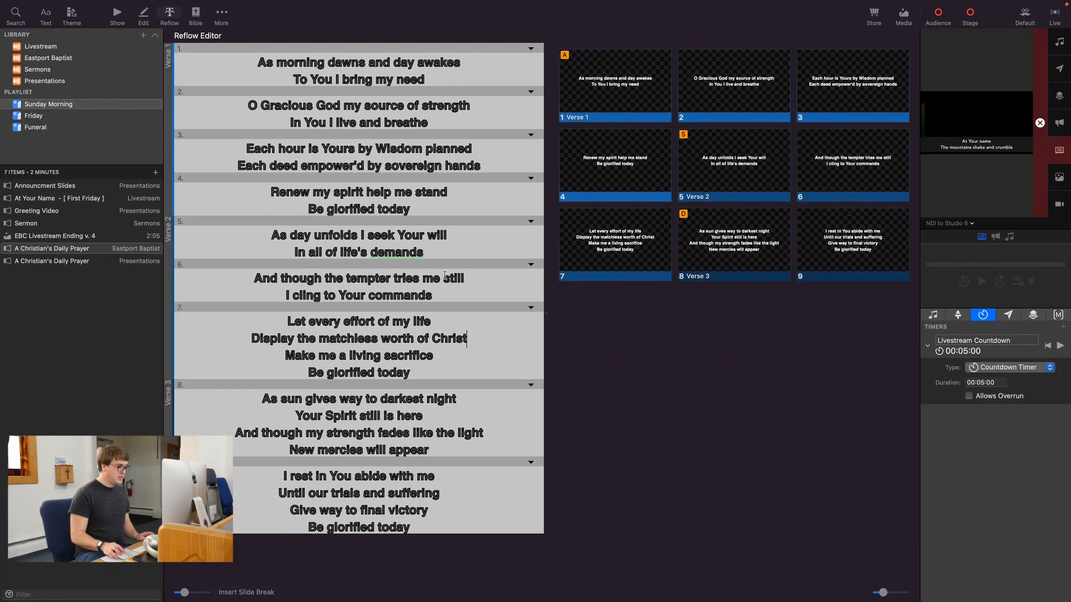
{"action": "key", "text": "super+Return"}
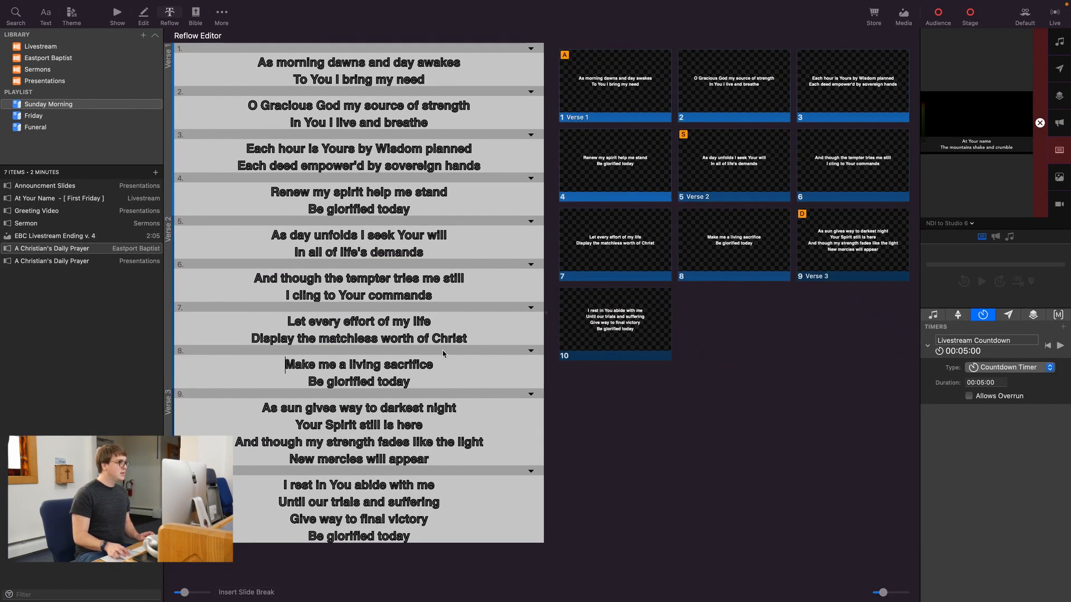
- Split the Verse 3 lyrics into two-line slides, breaking after "Your Spirit still is here" and "Until our trials and suffering"
{"action": "left_click", "coordinate": [423, 426]}
{"action": "key", "text": "super+Return"}
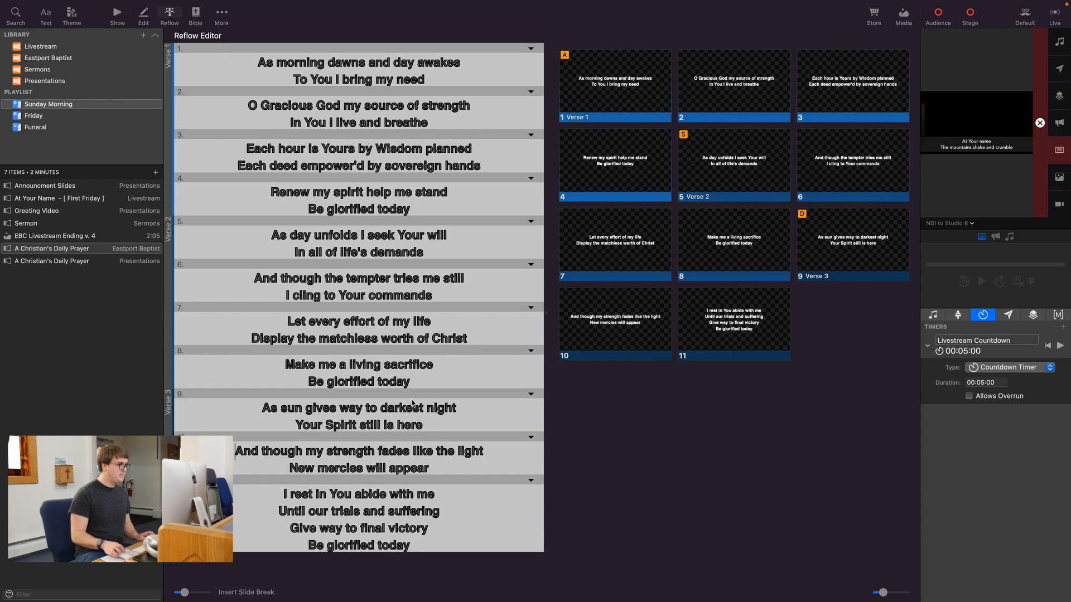
{"action": "left_click", "coordinate": [450, 518]}
{"action": "key", "text": "super+Return"}
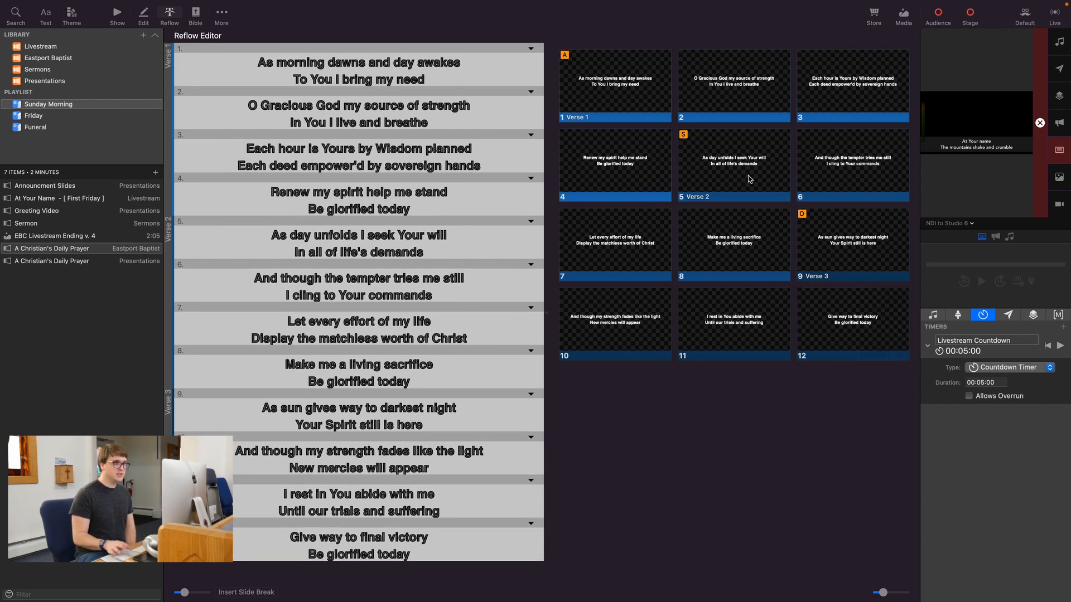
- Return from the Reflow editor to the slide show view and send the first Verse 1 slide to the output
{"action": "mouse_move", "coordinate": [231, 2]}
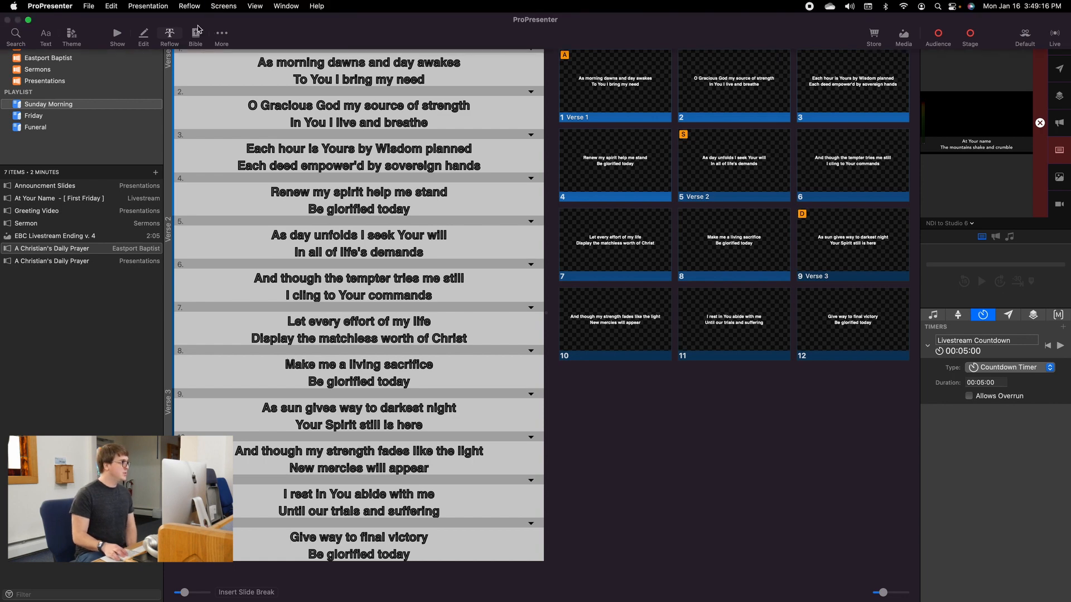
{"action": "left_click", "coordinate": [111, 40]}
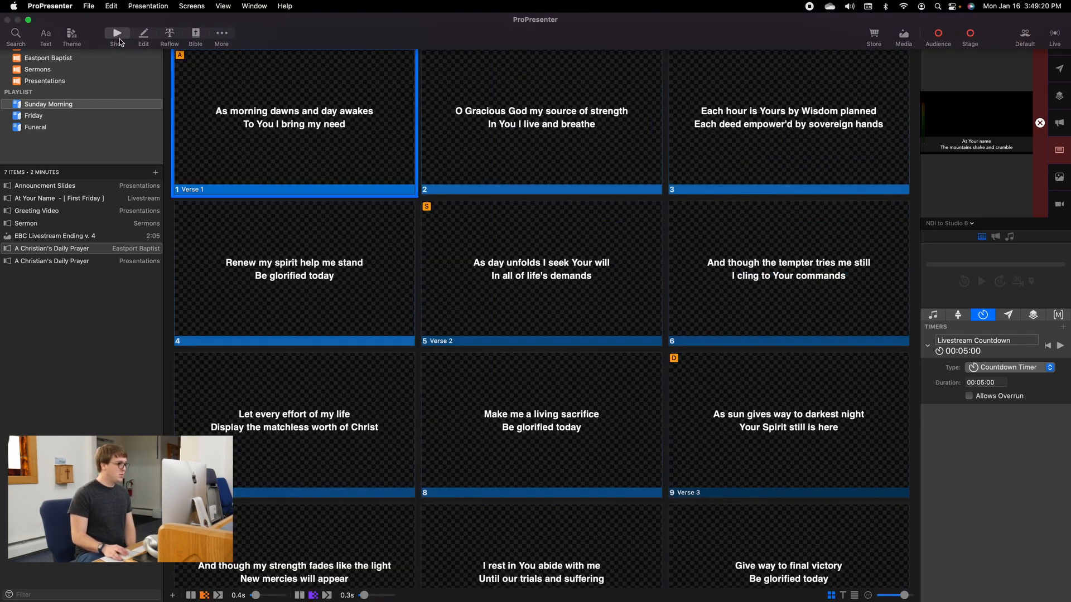
{"action": "left_click", "coordinate": [252, 81]}
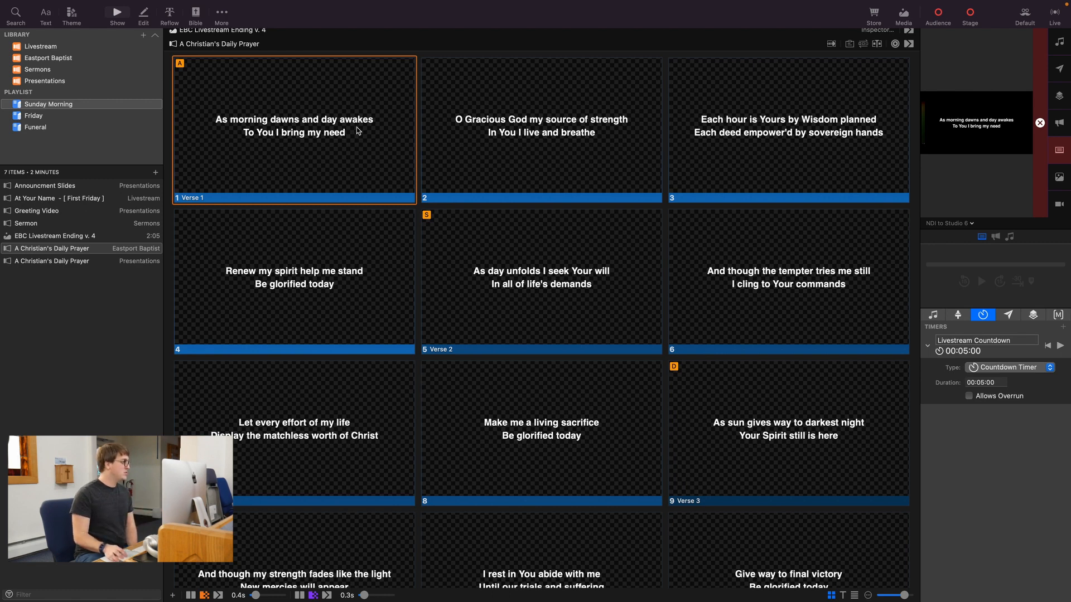
- Apply the 2 Lines Grey BG theme from Lower Thirds (Livestream) to the song's slides
{"action": "left_click", "coordinate": [72, 12]}
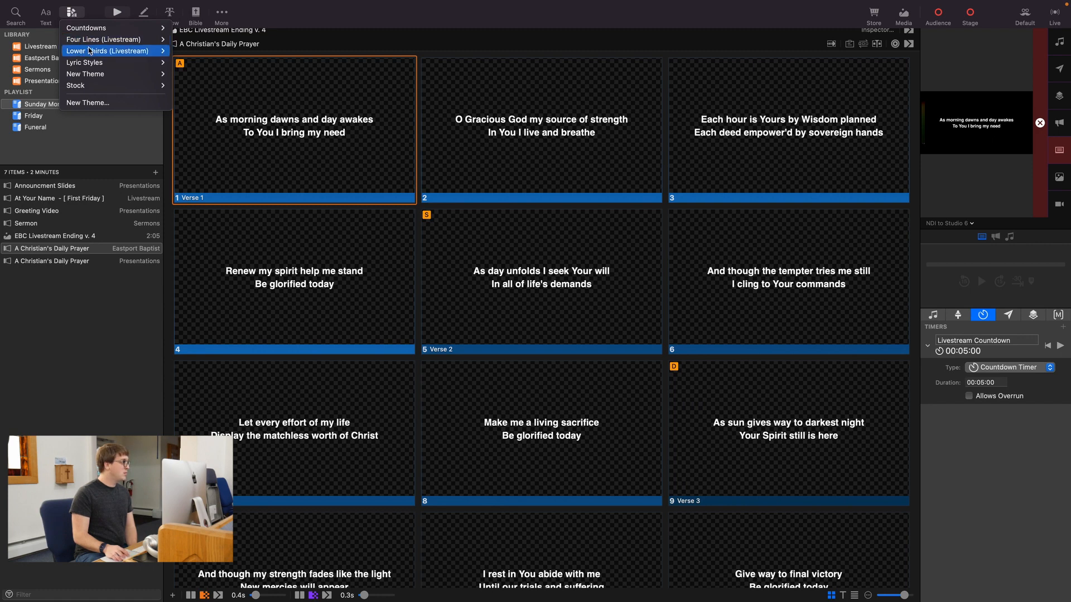
{"action": "mouse_move", "coordinate": [117, 55]}
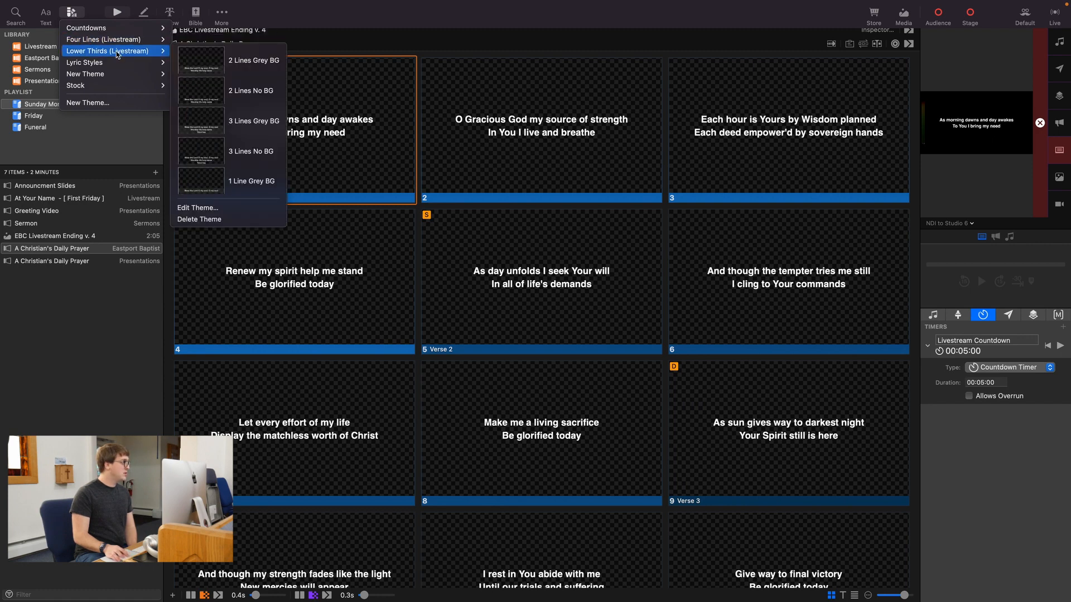
{"action": "left_click", "coordinate": [217, 61]}
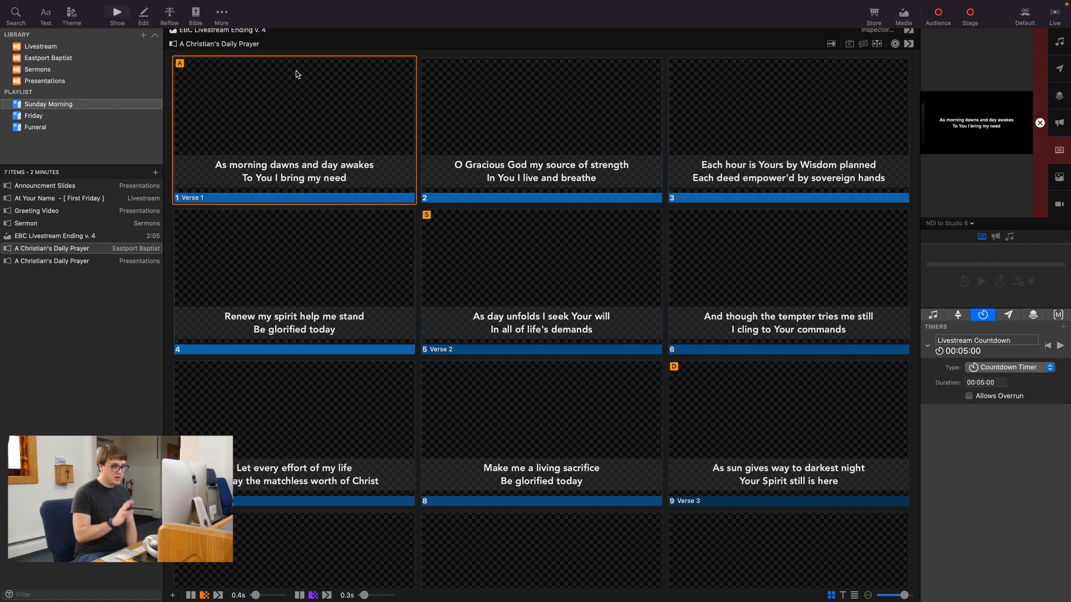
- Review the rethemed slides through the end of Verse 3 and send the first slide to the output again
{"action": "scroll", "coordinate": [608, 285], "scroll_direction": "down", "scroll_amount": 3}
{"action": "scroll", "coordinate": [613, 284], "scroll_direction": "down", "scroll_amount": 4}
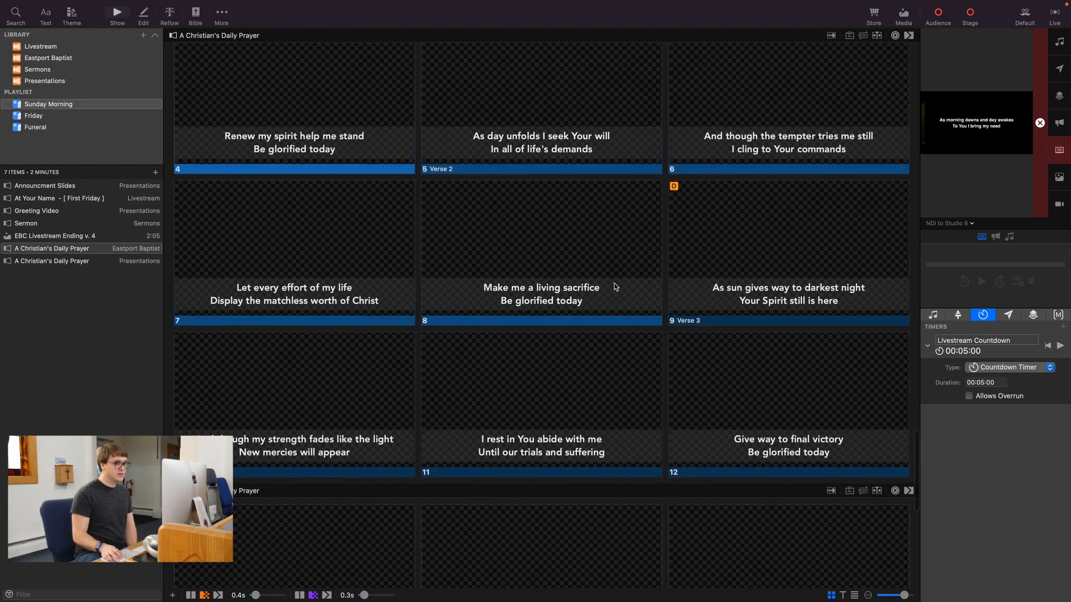
{"action": "scroll", "coordinate": [616, 284], "scroll_direction": "up", "scroll_amount": 6}
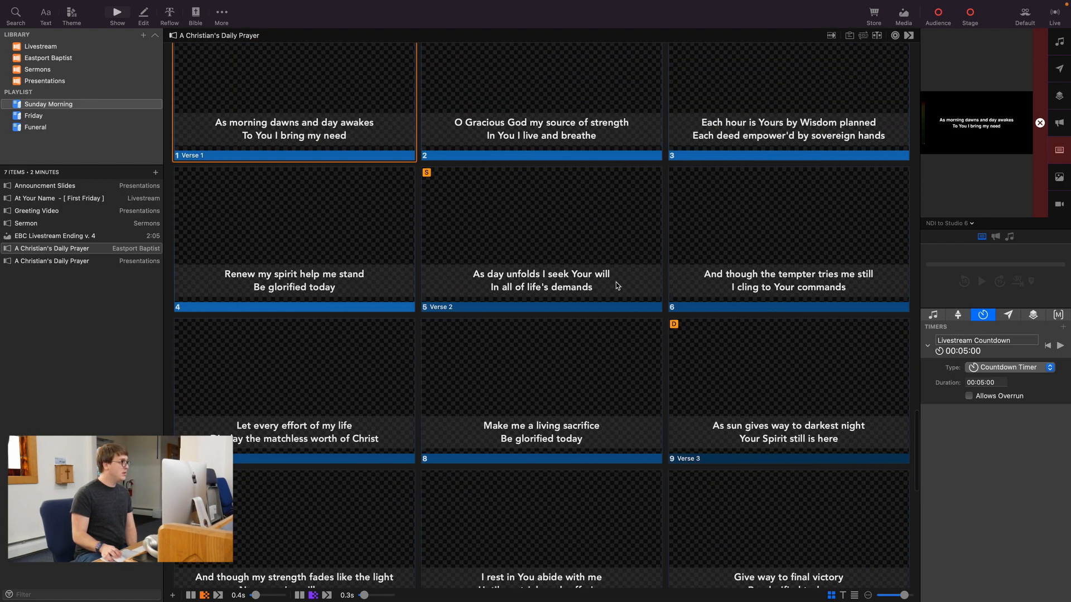
{"action": "scroll", "coordinate": [328, 180], "scroll_direction": "up", "scroll_amount": 2}
{"action": "left_click", "coordinate": [310, 168]}
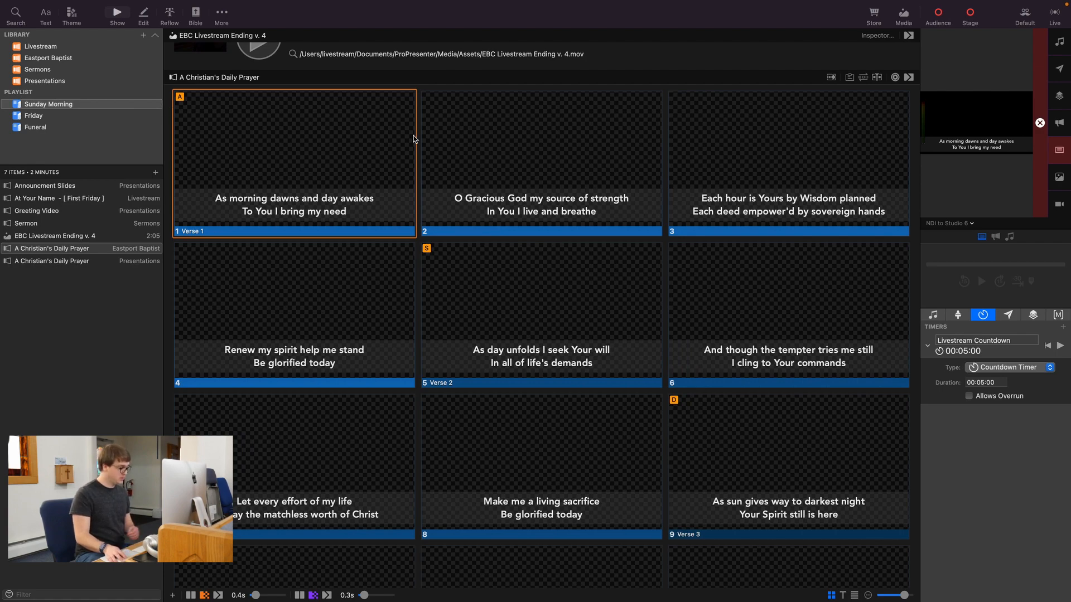
- Select all slides of the Eastport Baptist version of the song and clear the selection again
{"action": "key", "text": "super+a"}
{"action": "scroll", "coordinate": [460, 272], "scroll_direction": "down", "scroll_amount": 2}
{"action": "scroll", "coordinate": [461, 272], "scroll_direction": "down", "scroll_amount": 4}
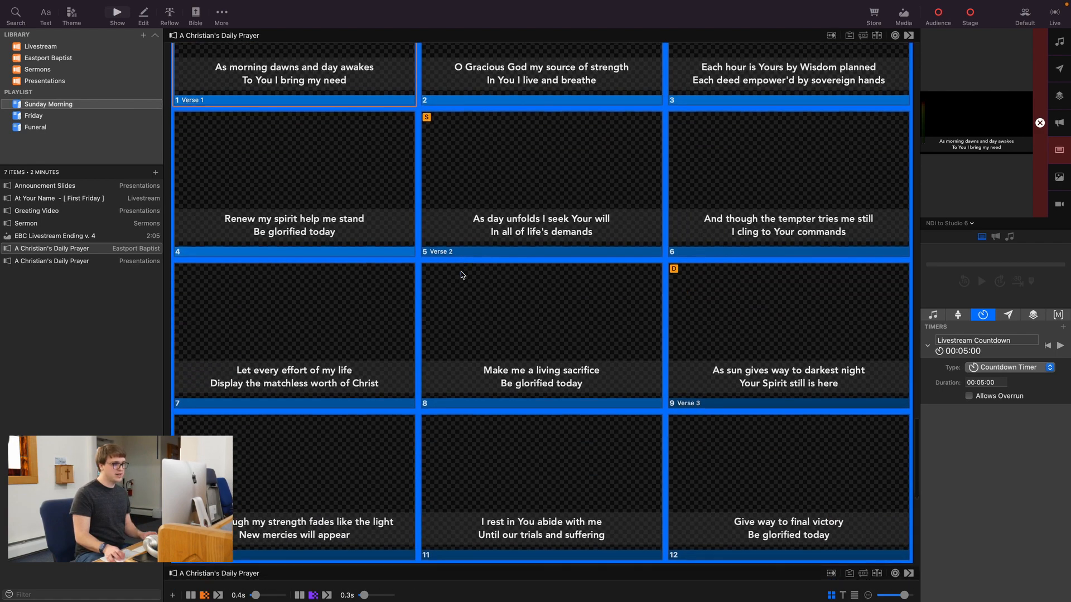
{"action": "scroll", "coordinate": [461, 273], "scroll_direction": "up", "scroll_amount": 8}
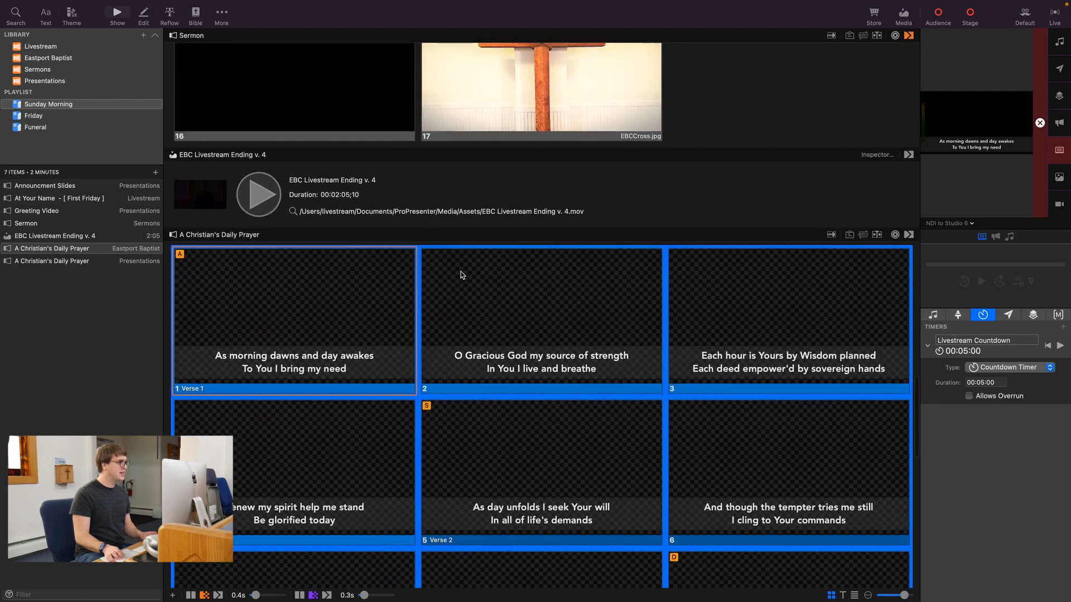
{"action": "scroll", "coordinate": [460, 274], "scroll_direction": "down", "scroll_amount": 3}
{"action": "left_click", "coordinate": [350, 250]}
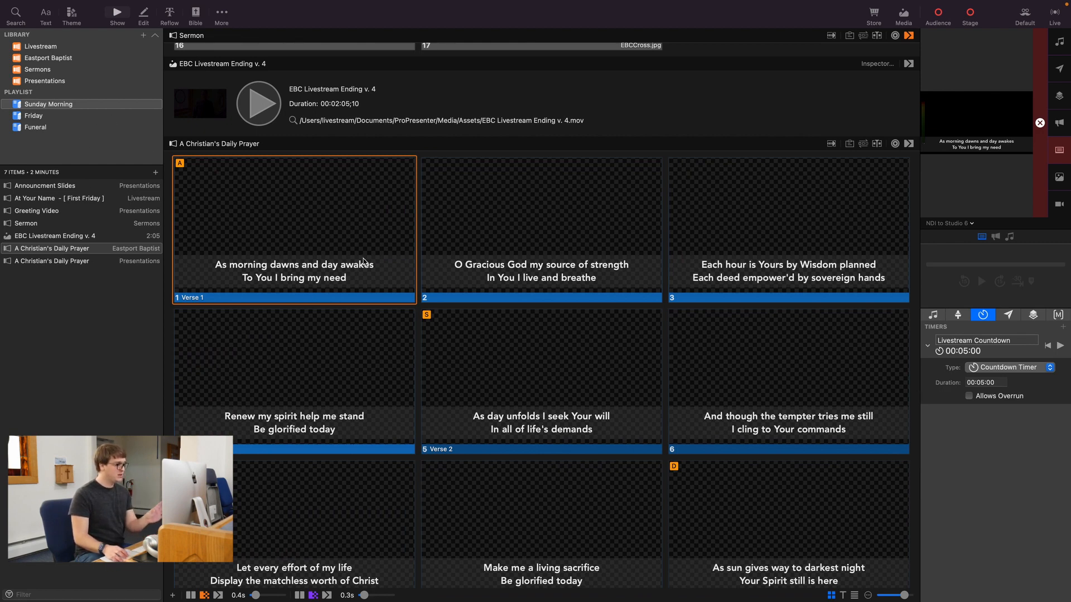
- Compare the reflowed Eastport Baptist version of "A Christian's Daily Prayer" with the imported Presentations version, slide by slide
{"action": "left_click", "coordinate": [52, 248]}
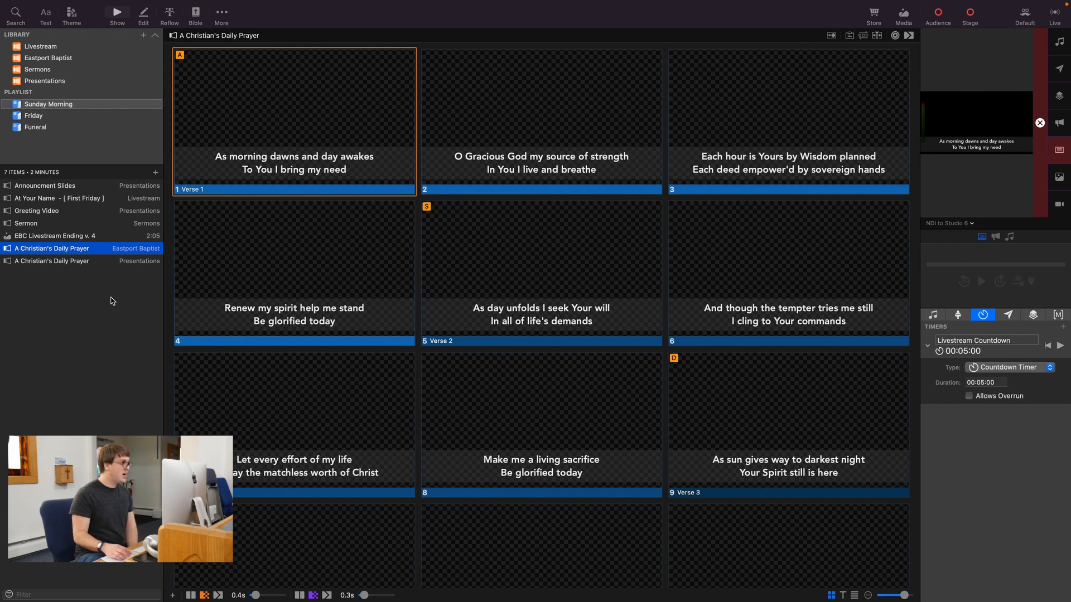
{"action": "scroll", "coordinate": [524, 322], "scroll_direction": "down", "scroll_amount": 5}
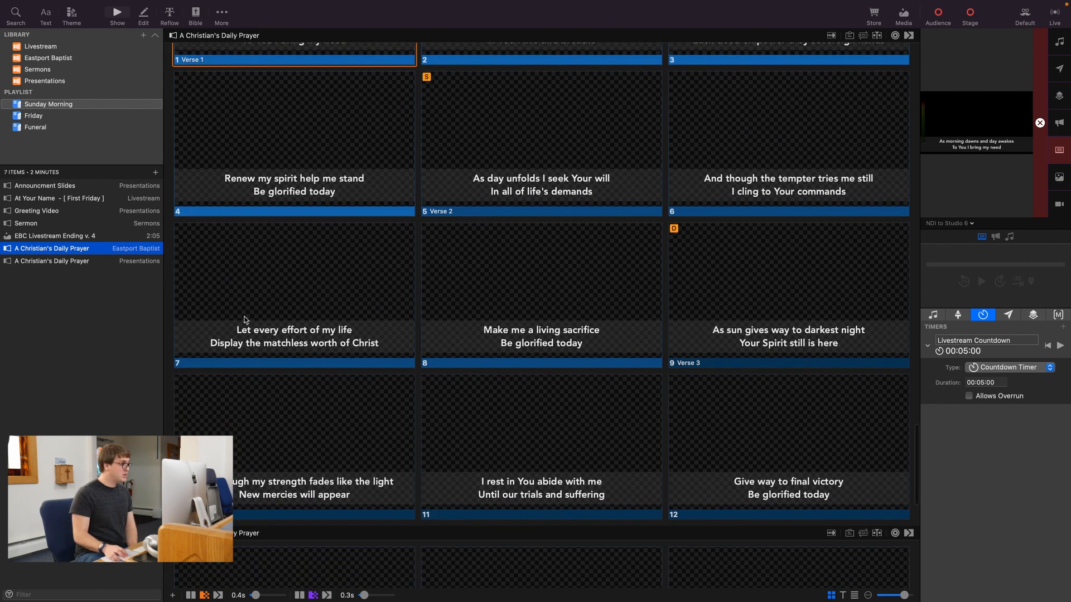
{"action": "left_click", "coordinate": [72, 262]}
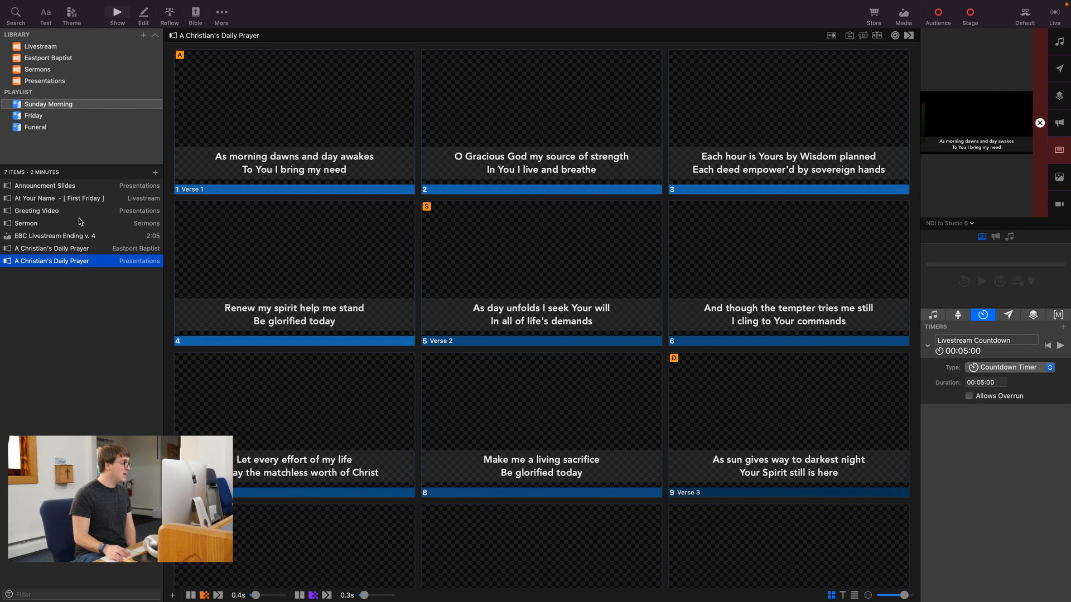
{"action": "left_click", "coordinate": [60, 251]}
{"action": "left_click", "coordinate": [58, 262]}
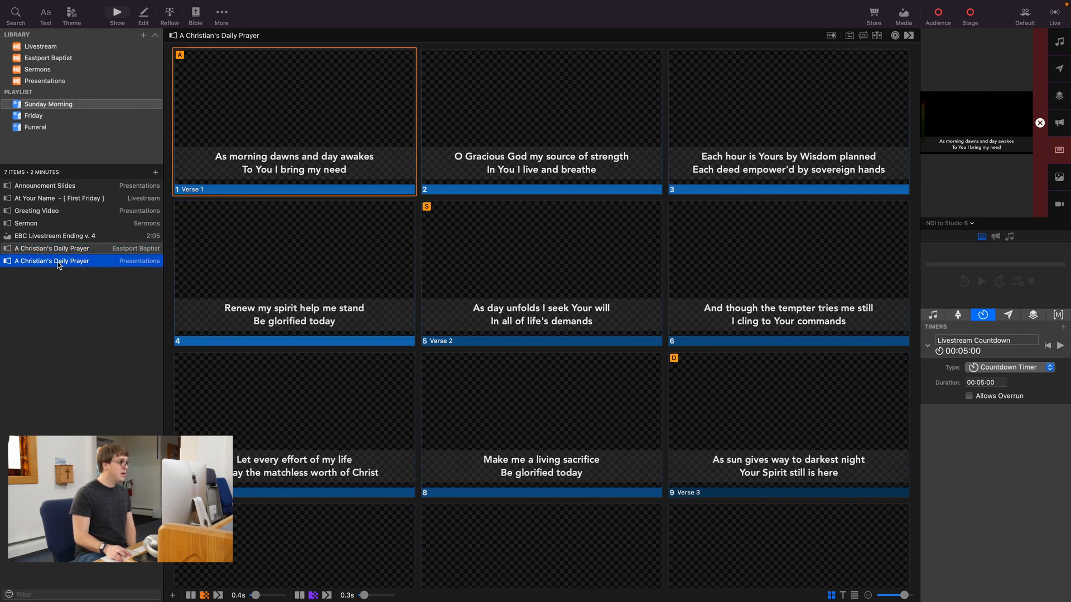
{"action": "left_click", "coordinate": [62, 249]}
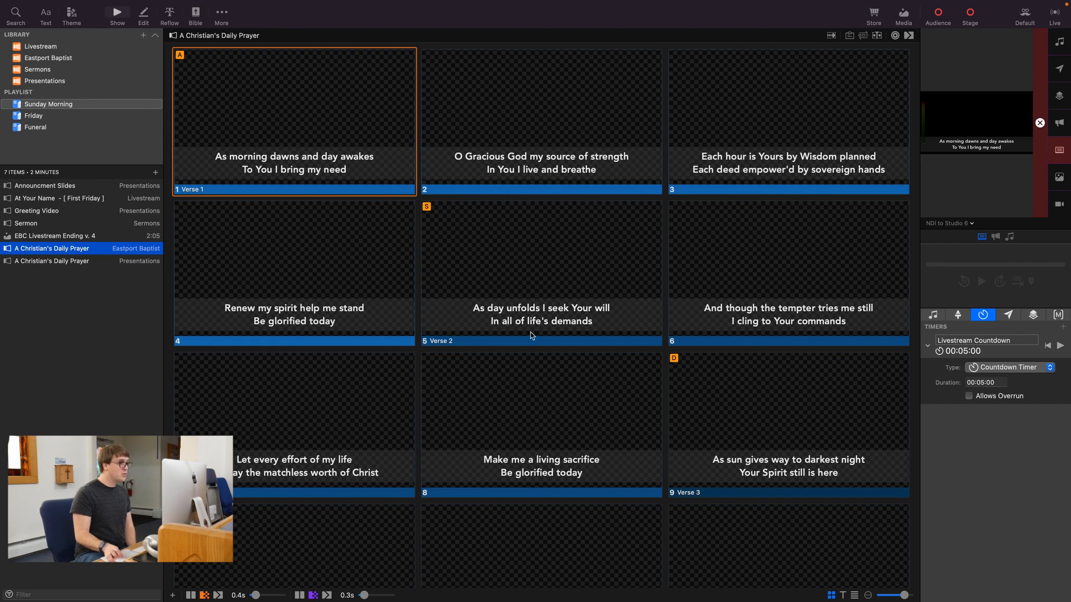
{"action": "scroll", "coordinate": [563, 360], "scroll_direction": "down", "scroll_amount": 3}
{"action": "scroll", "coordinate": [562, 360], "scroll_direction": "down", "scroll_amount": 2}
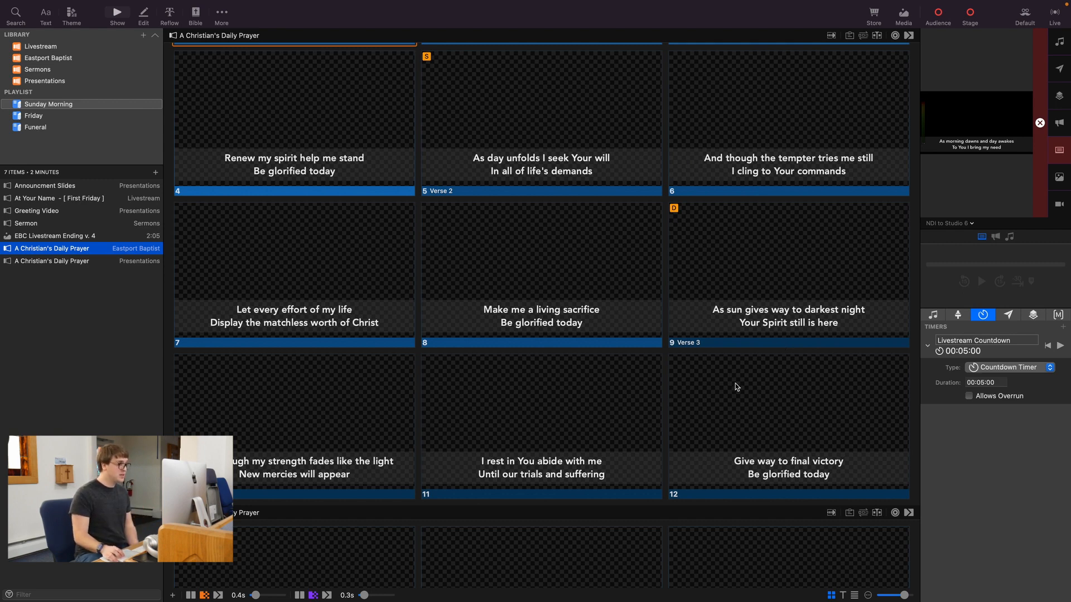
{"action": "scroll", "coordinate": [713, 373], "scroll_direction": "up", "scroll_amount": 2}
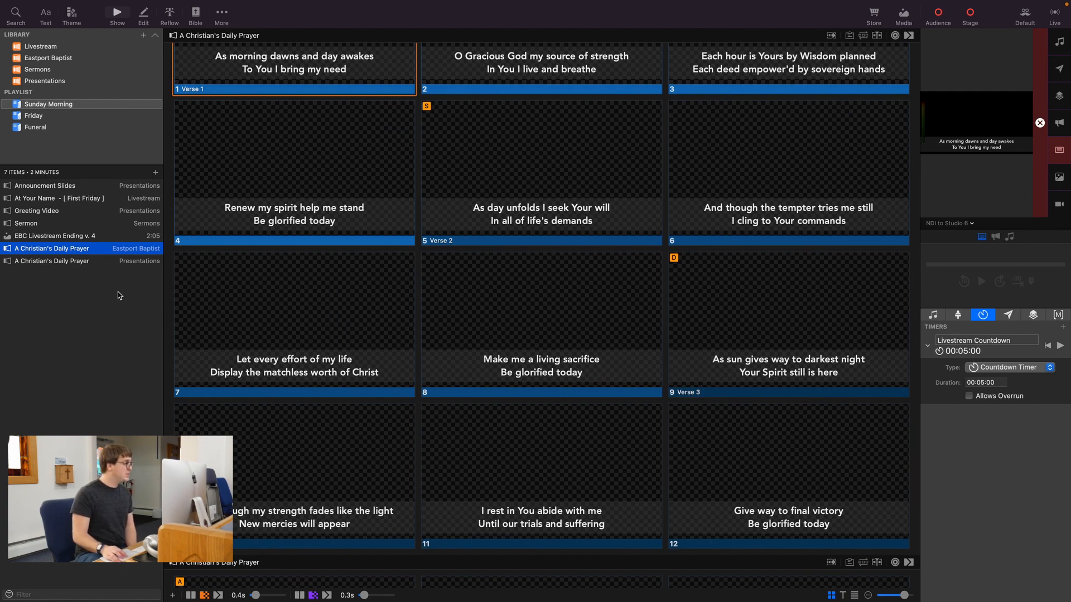
{"action": "left_click", "coordinate": [41, 262]}
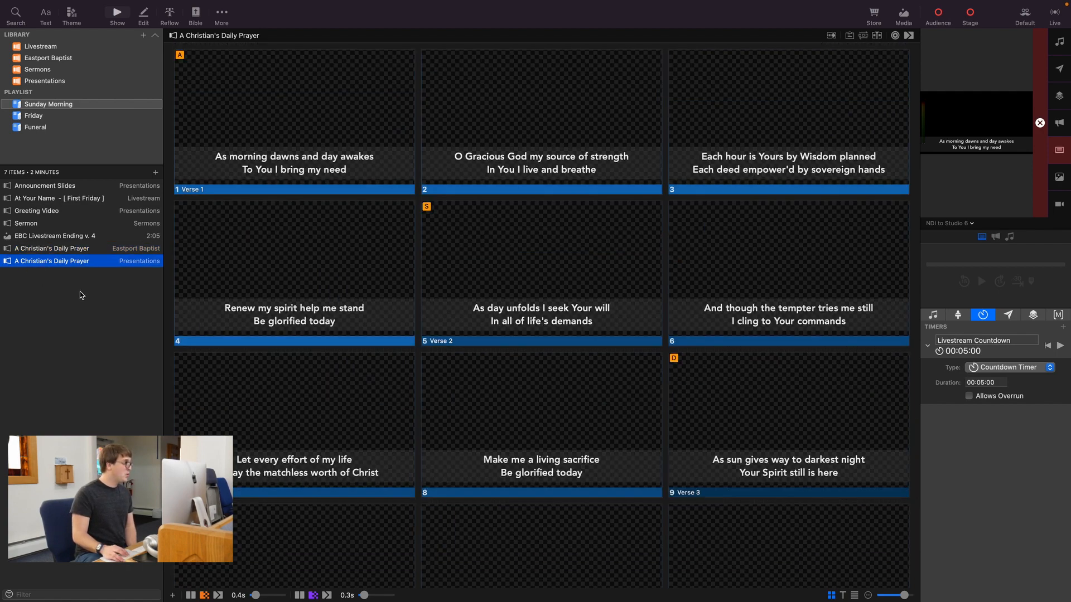
{"action": "scroll", "coordinate": [612, 373], "scroll_direction": "down", "scroll_amount": 2}
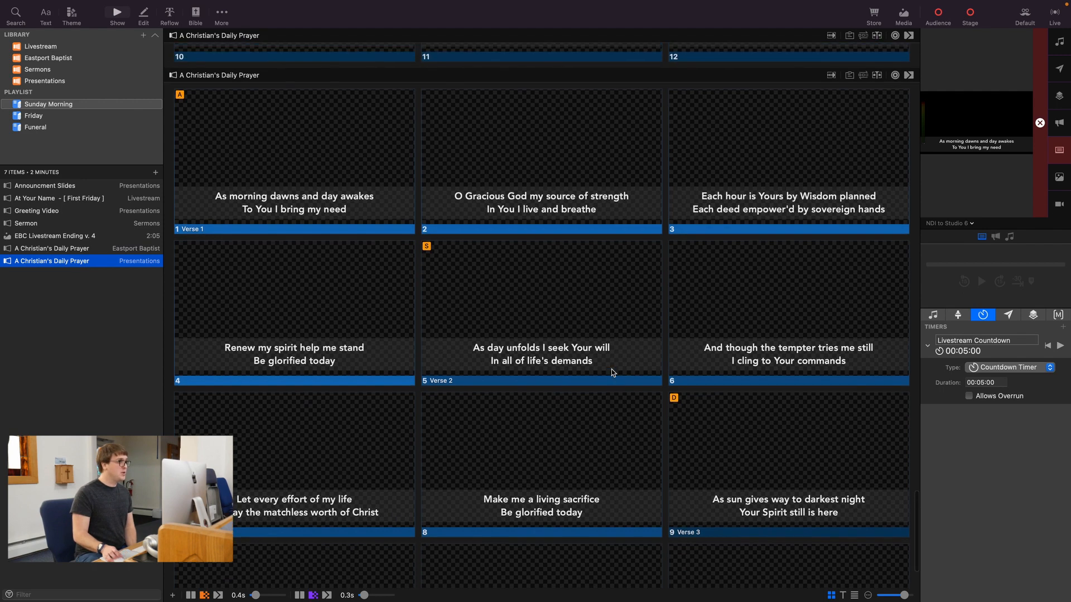
{"action": "scroll", "coordinate": [612, 373], "scroll_direction": "down", "scroll_amount": 1}
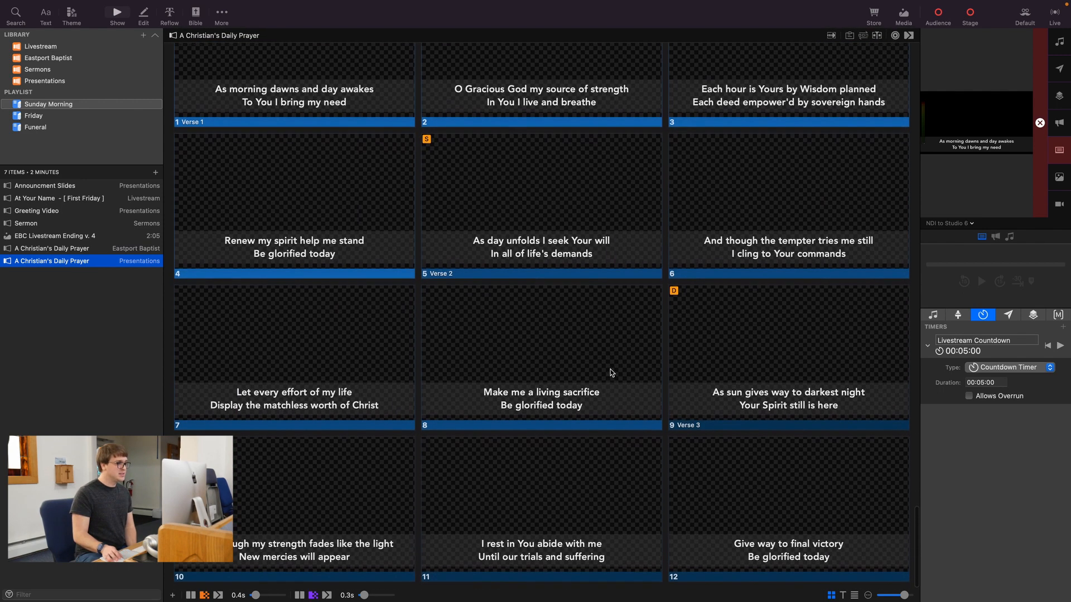
{"action": "scroll", "coordinate": [601, 373], "scroll_direction": "up", "scroll_amount": 4}
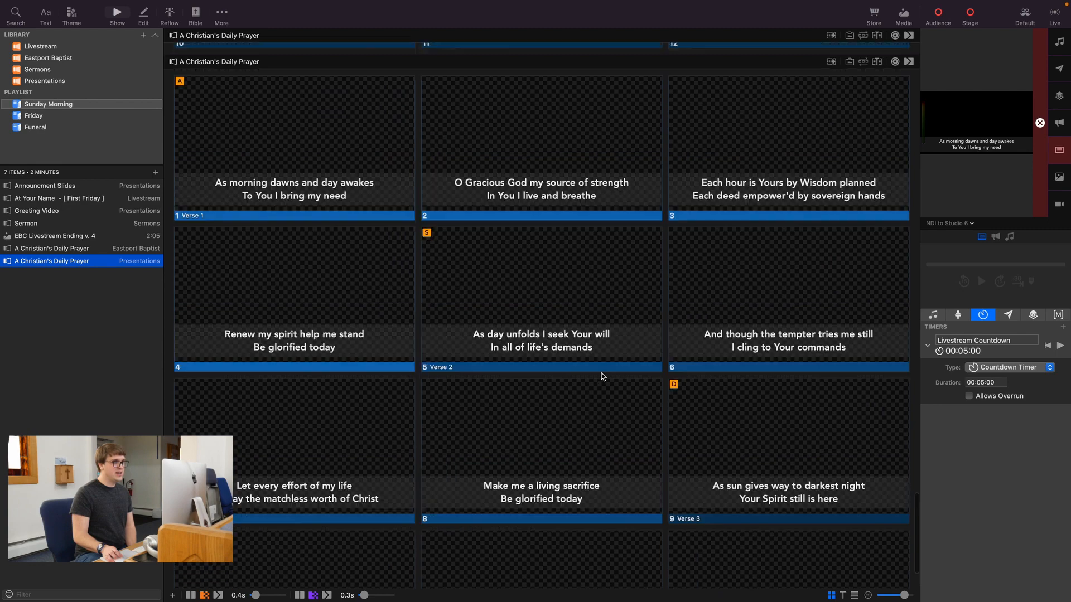